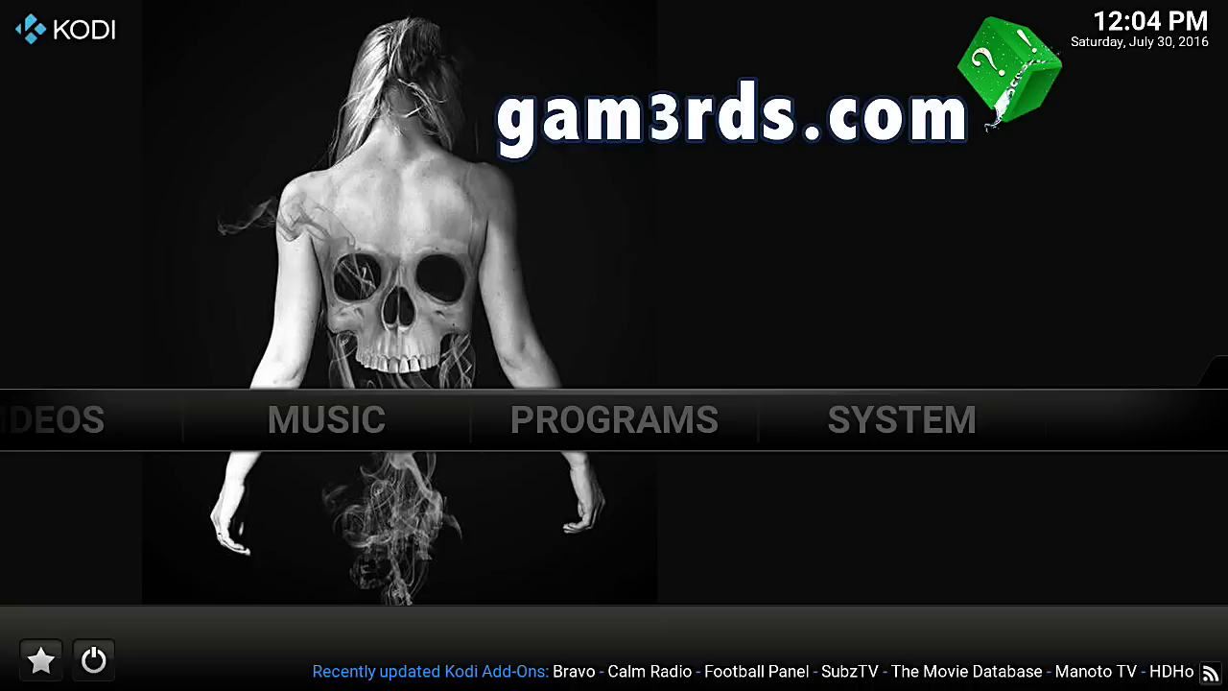
From SYSTEM, open Settings and enter the TV category's General options
key("Right")
key("Right")
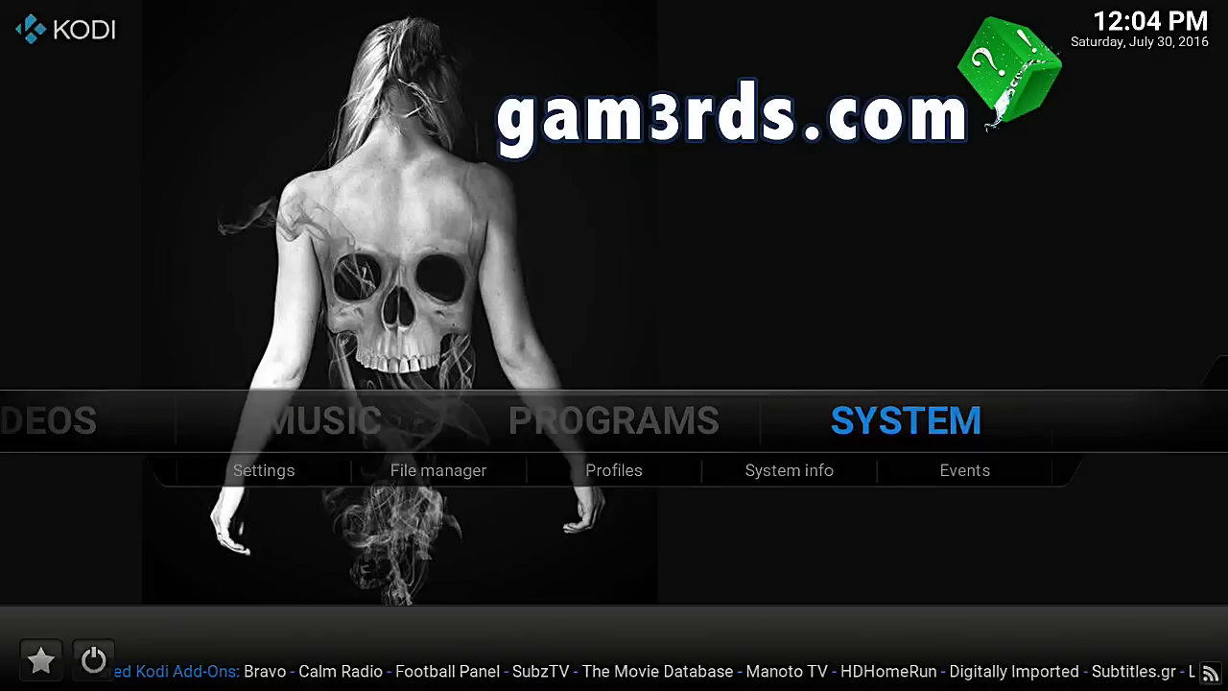
key("Return")
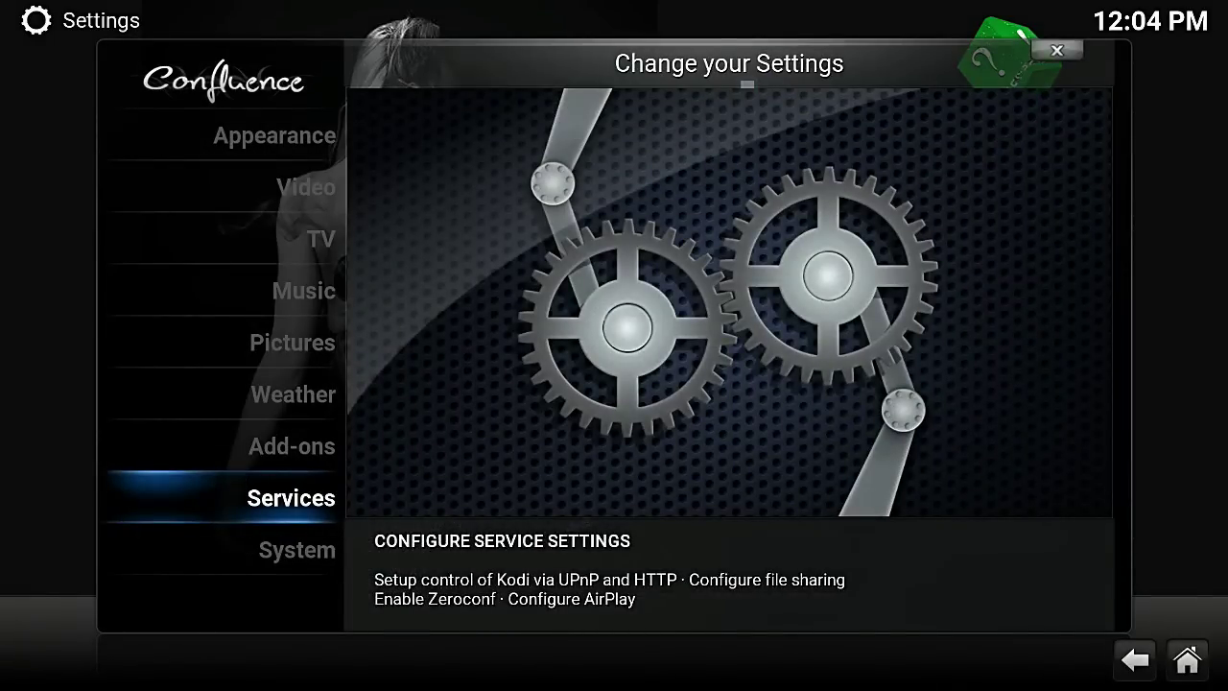
key("Down")
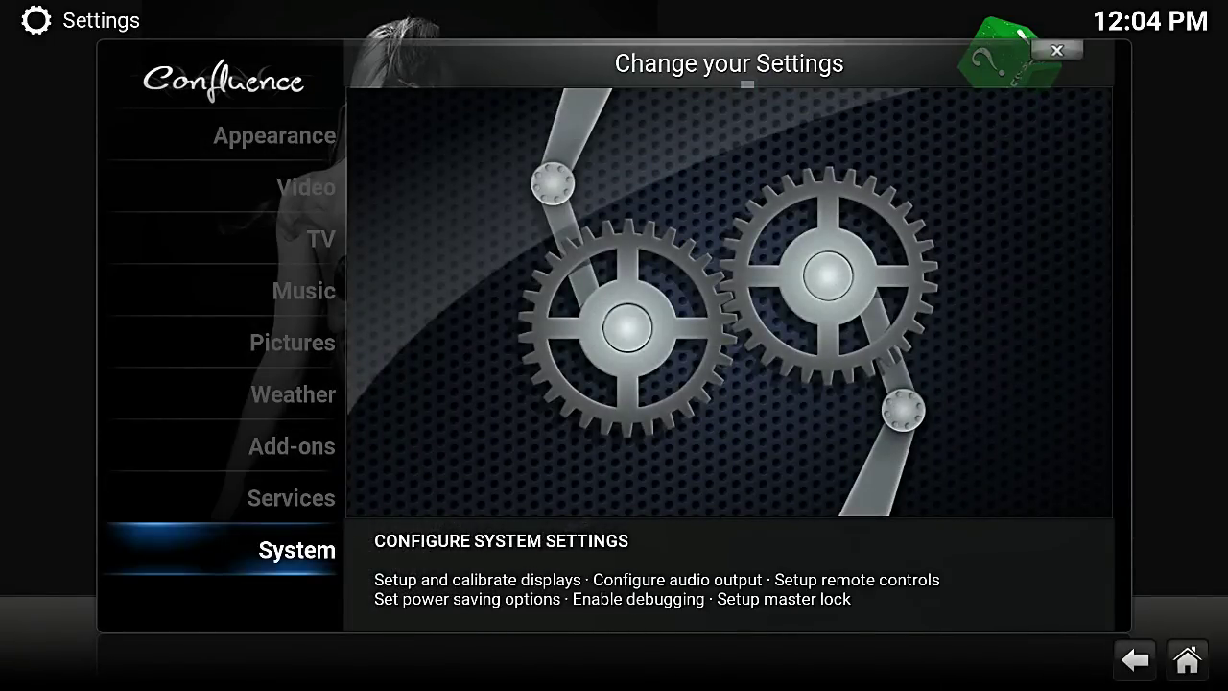
key("Down")
key("Down")
key("Down")
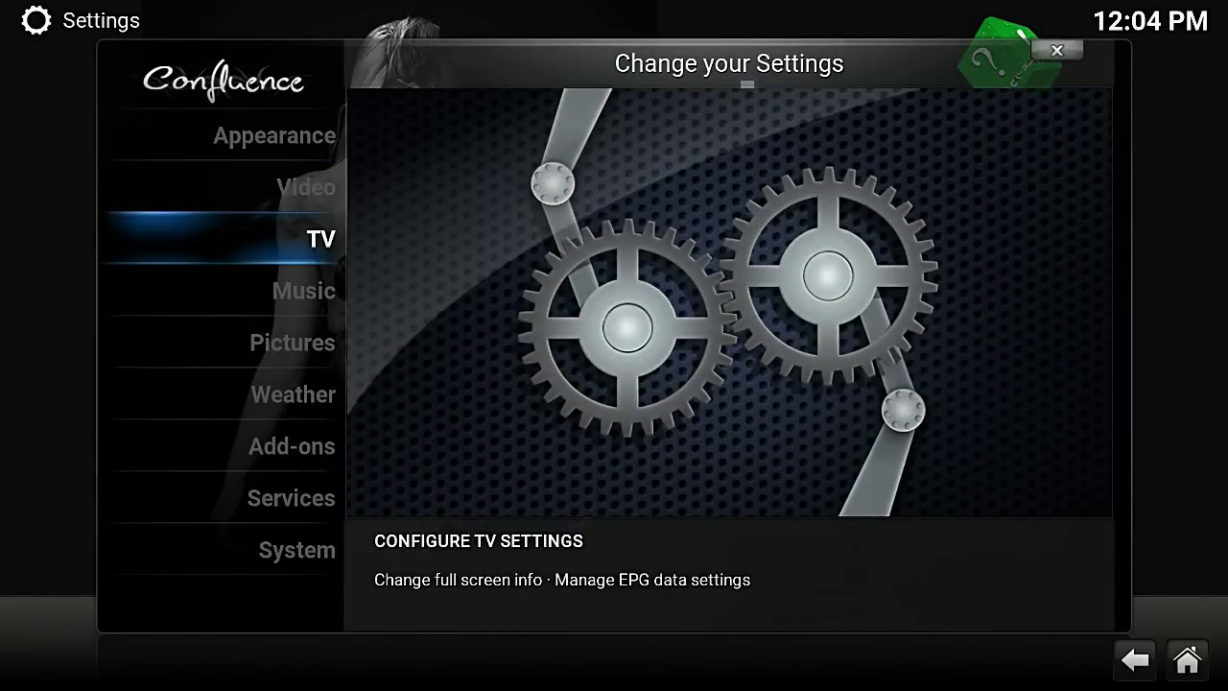
key("Return")
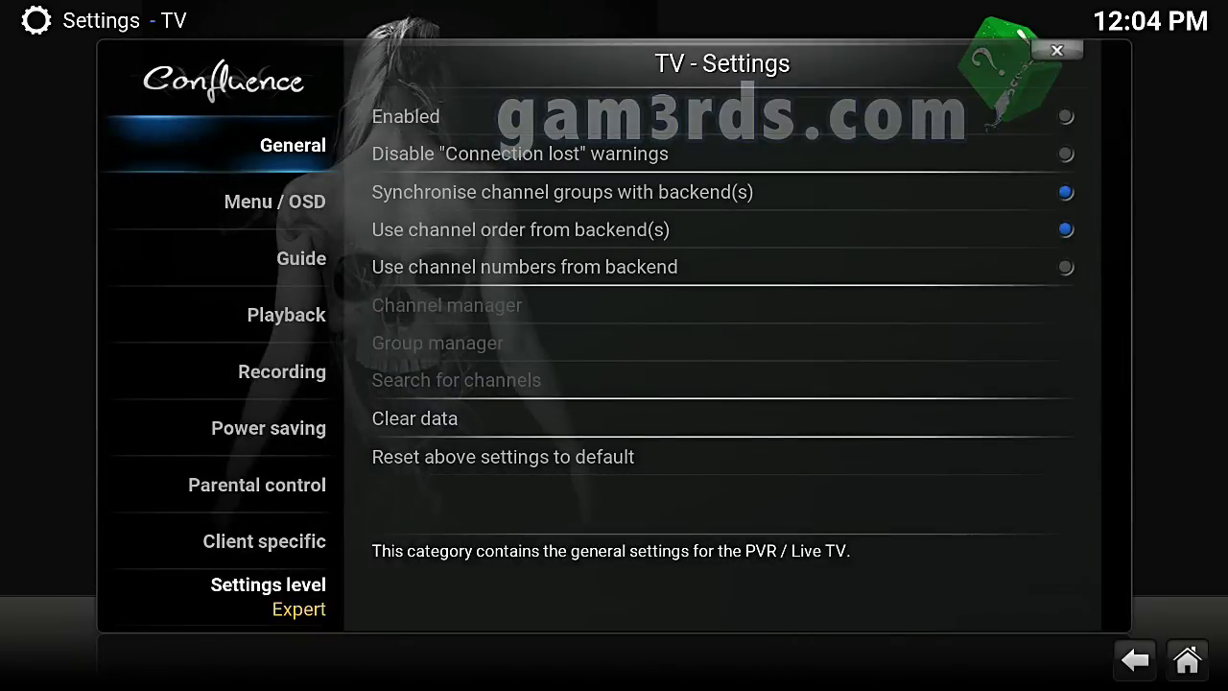
Cycle the TV settings level from Basic to Standard, then select the Parental control category
key("Down")
key("Down")
key("Down")
key("Down")
key("Down")
key("Down")
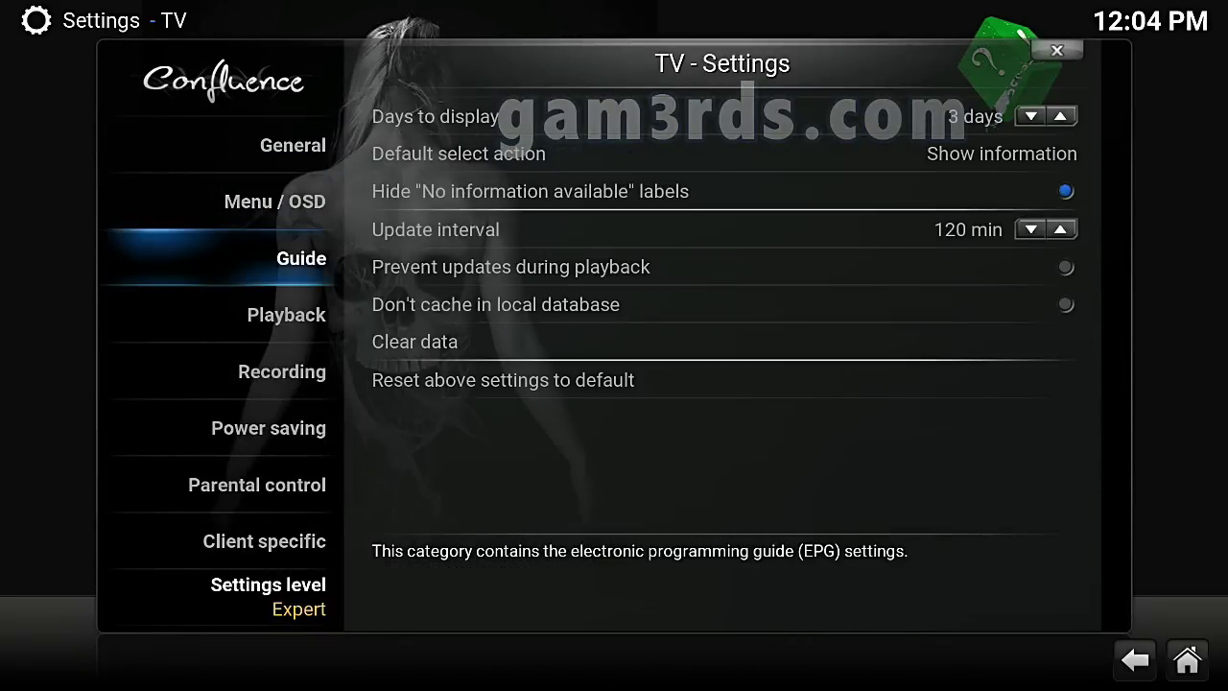
key("Down")
key("Down")
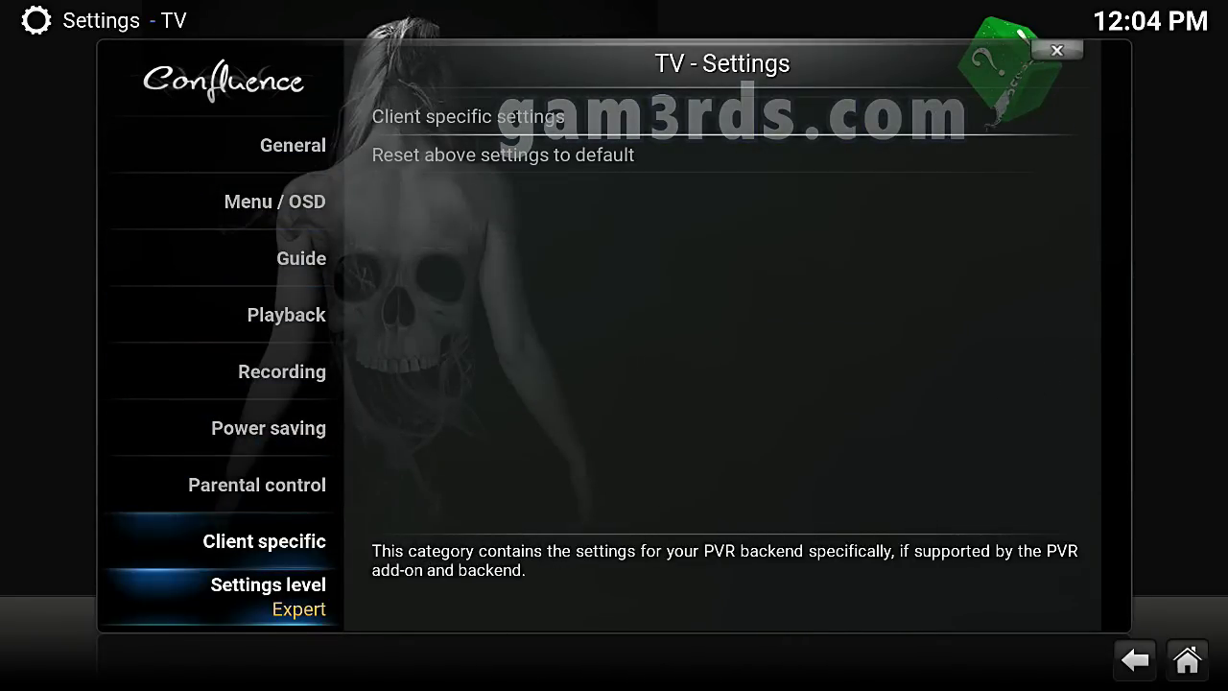
key("Return")
key("Return")
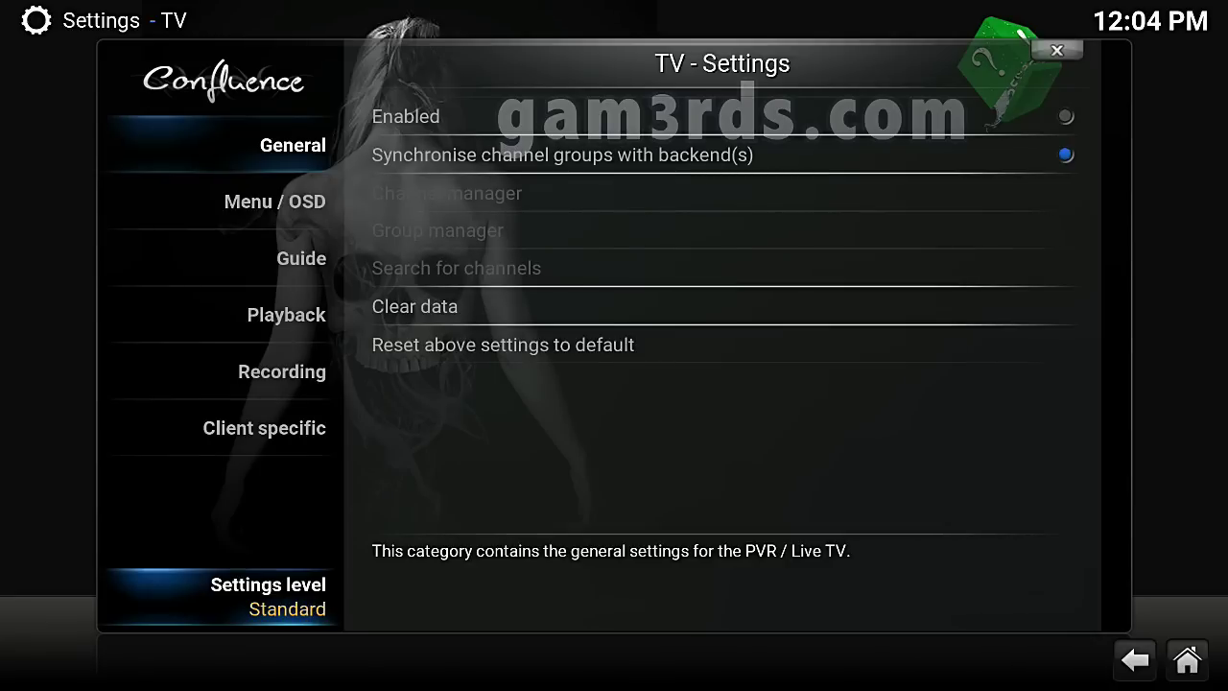
key("Return")
key("Return")
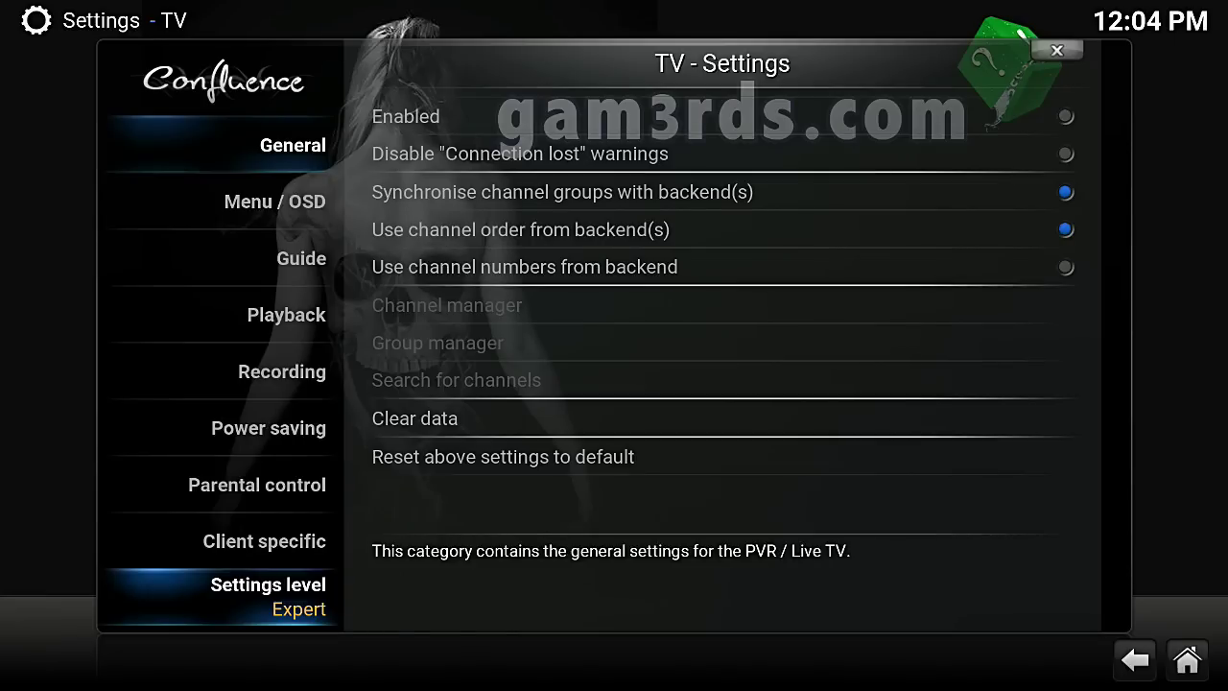
key("Up")
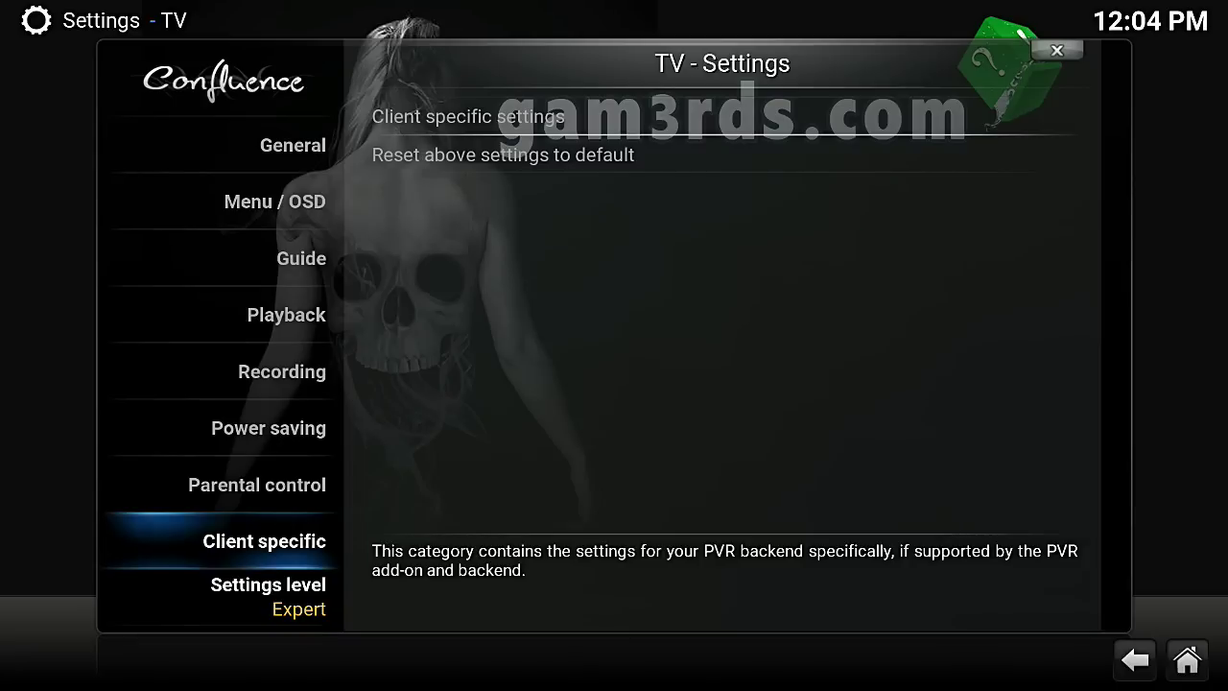
key("Up")
key("Up")
key("Up")
key("Up")
key("Down")
key("Down")
key("Down")
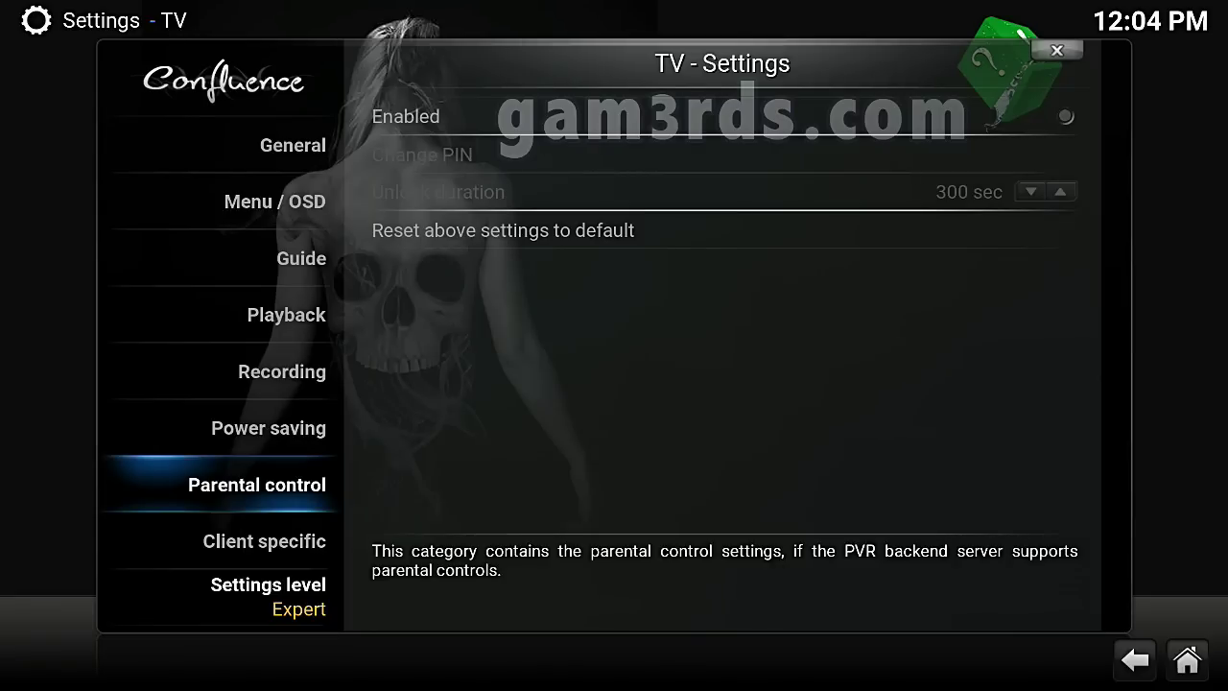
Enable TV parental control, entering a new PIN and confirming it
key("Right")
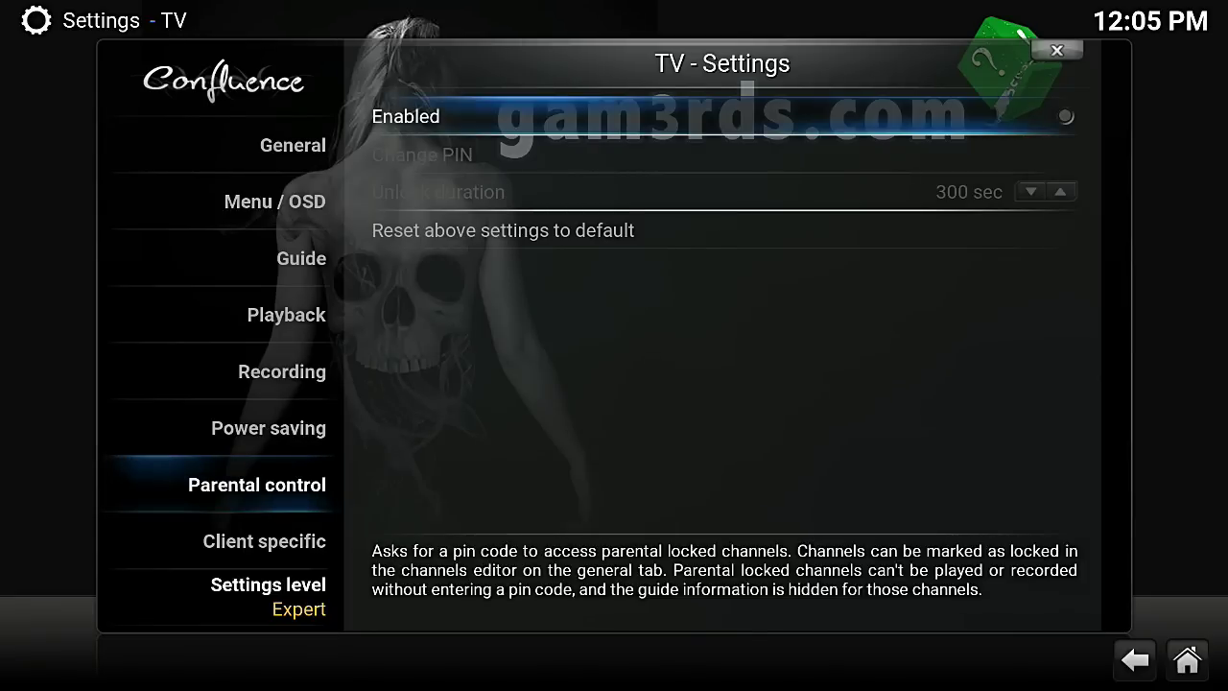
key("Return")
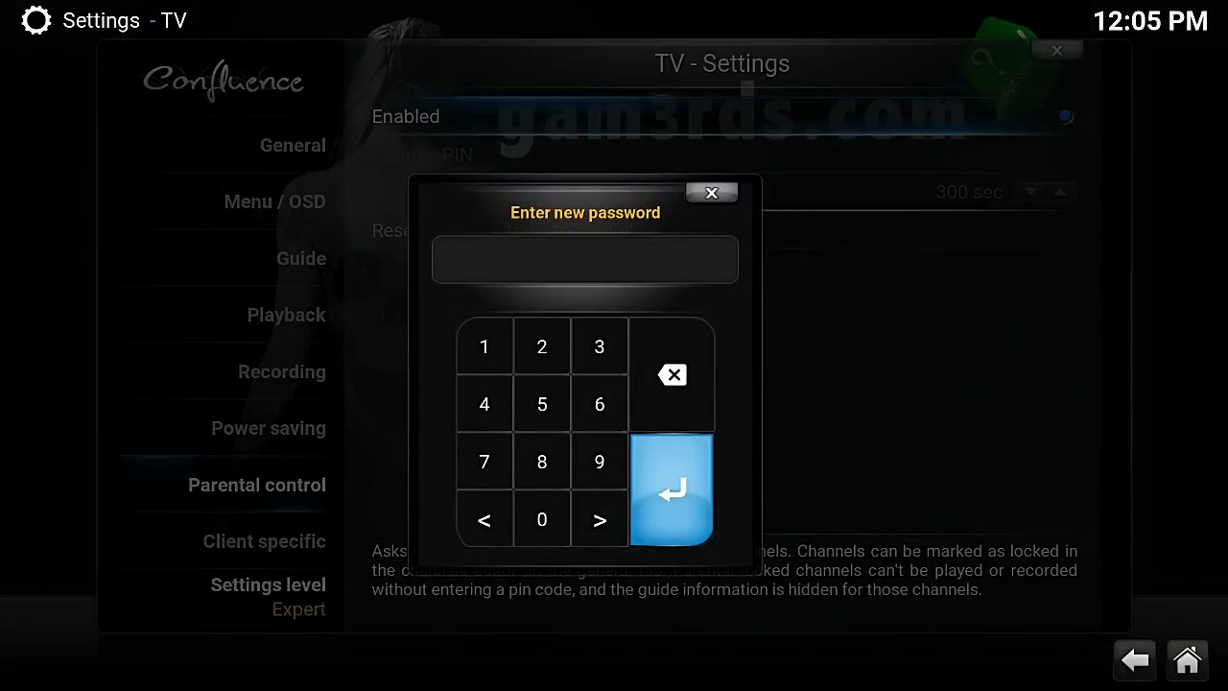
type("123")
key("Return")
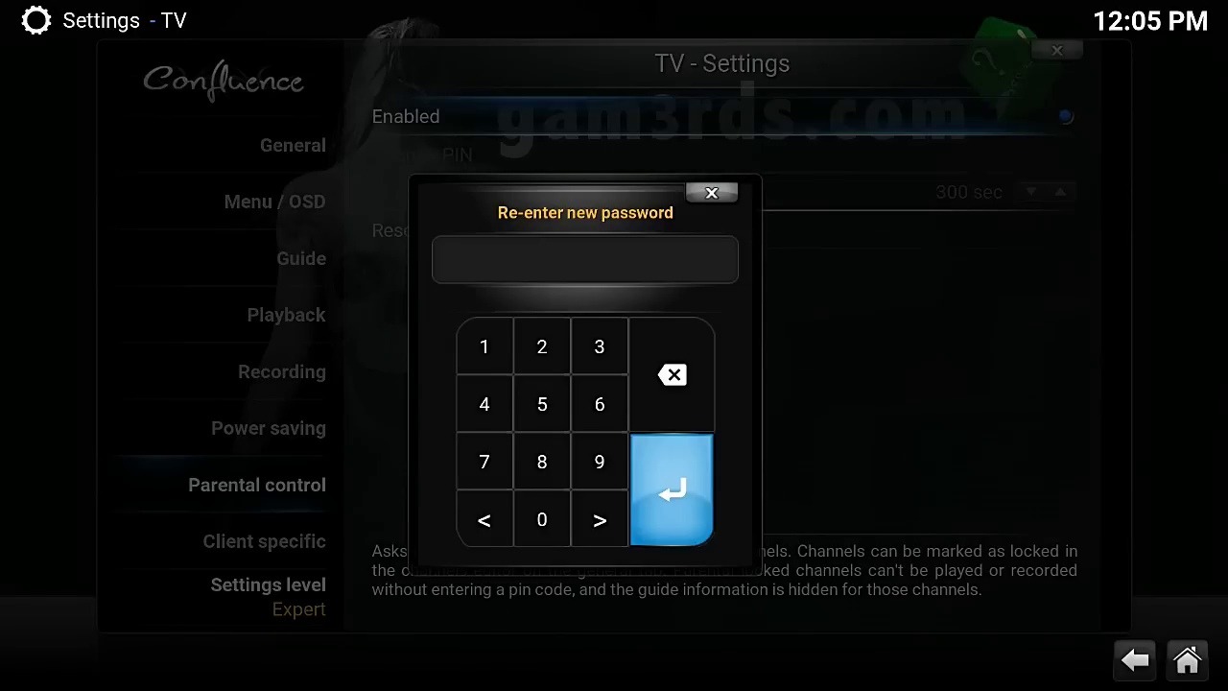
type("123")
key("Return")
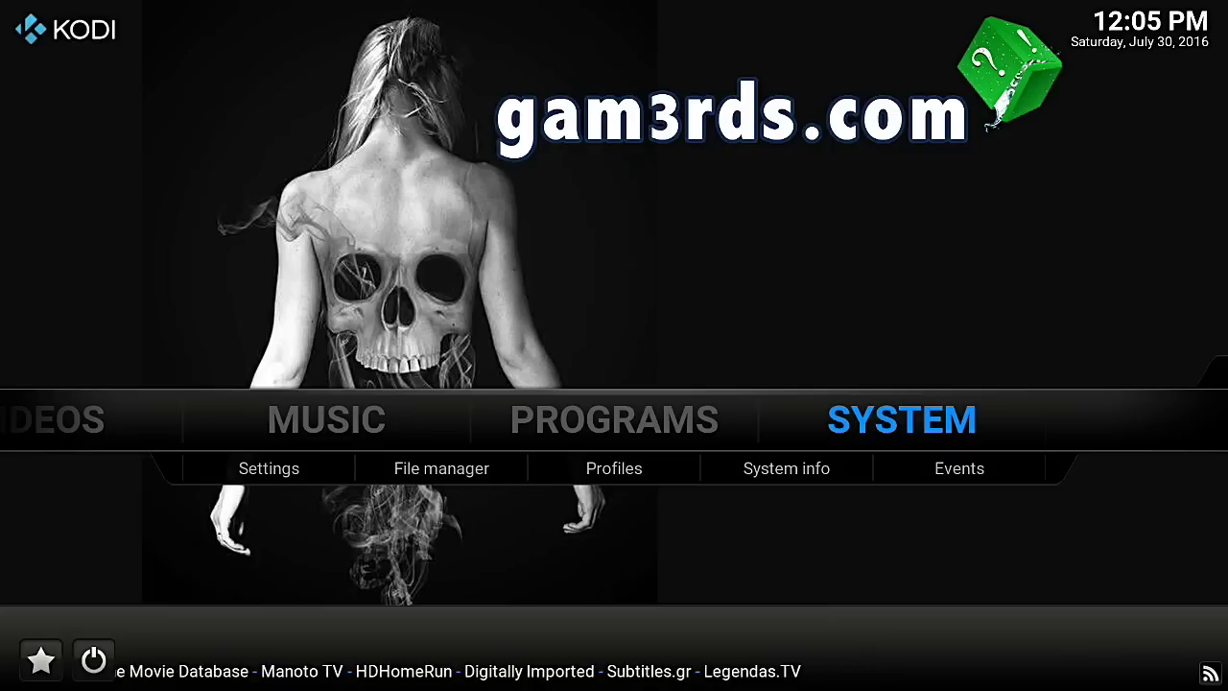
Open Video settings, go to Subtitles and focus Preferred subtitle language
key("Return")
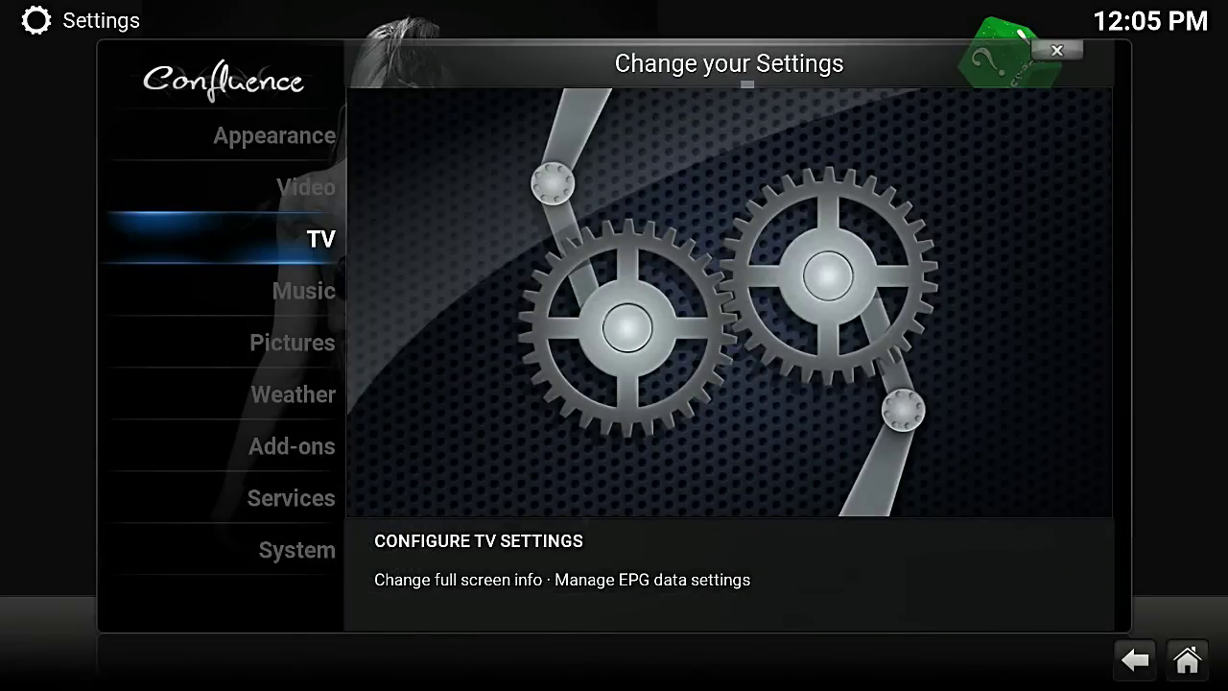
key("Up")
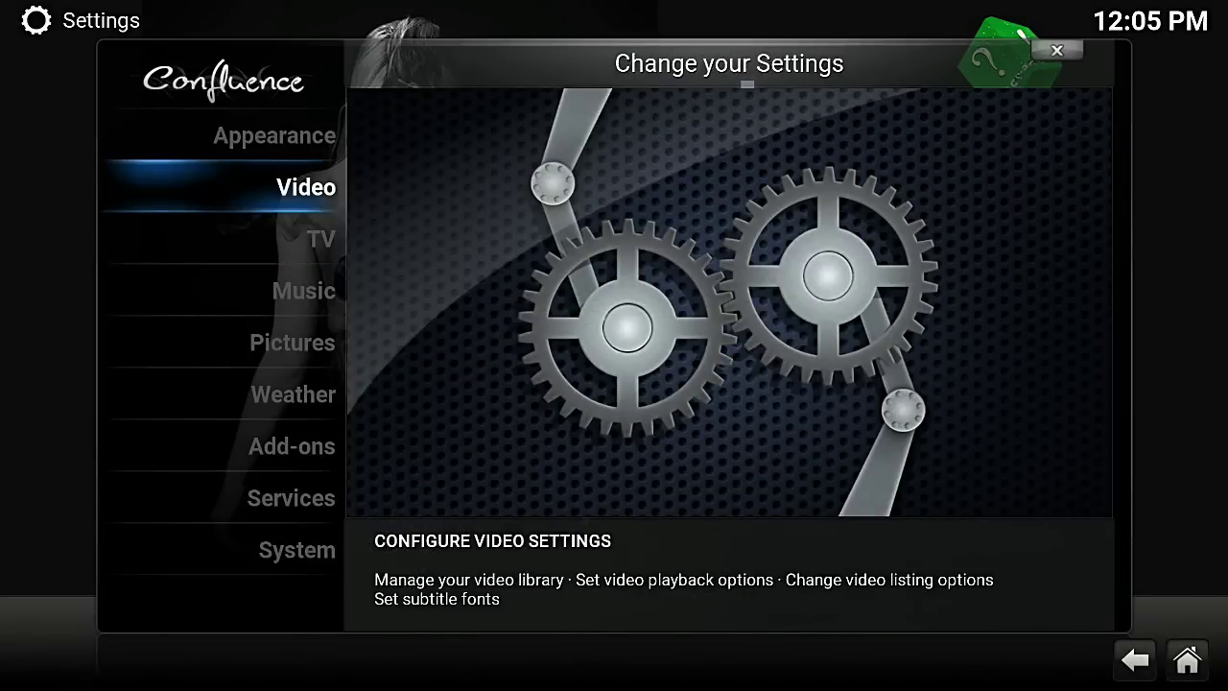
key("Return")
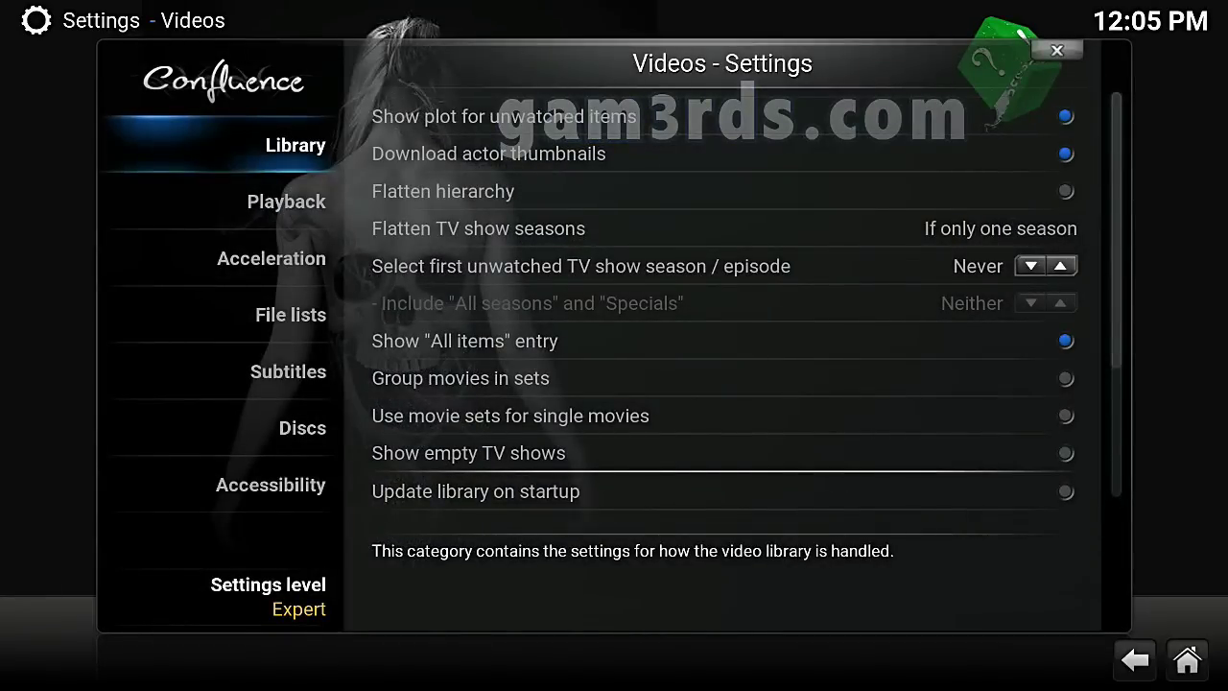
key("Down")
key("Down")
key("Down")
key("Down")
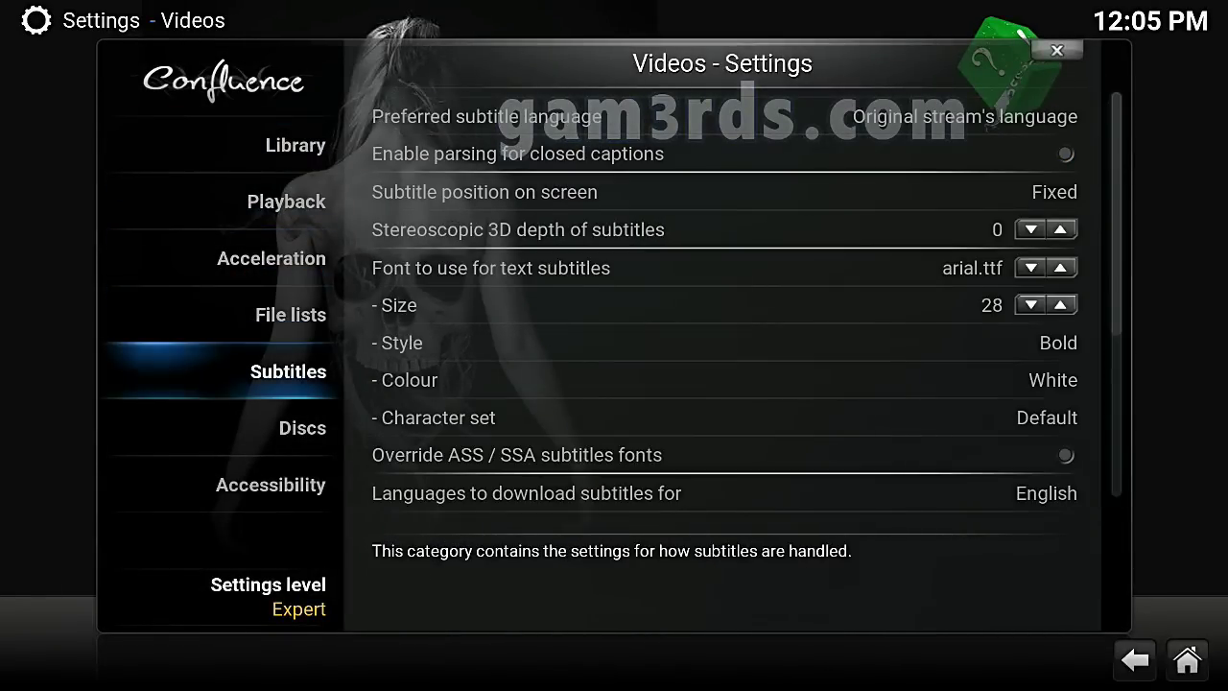
key("Right")
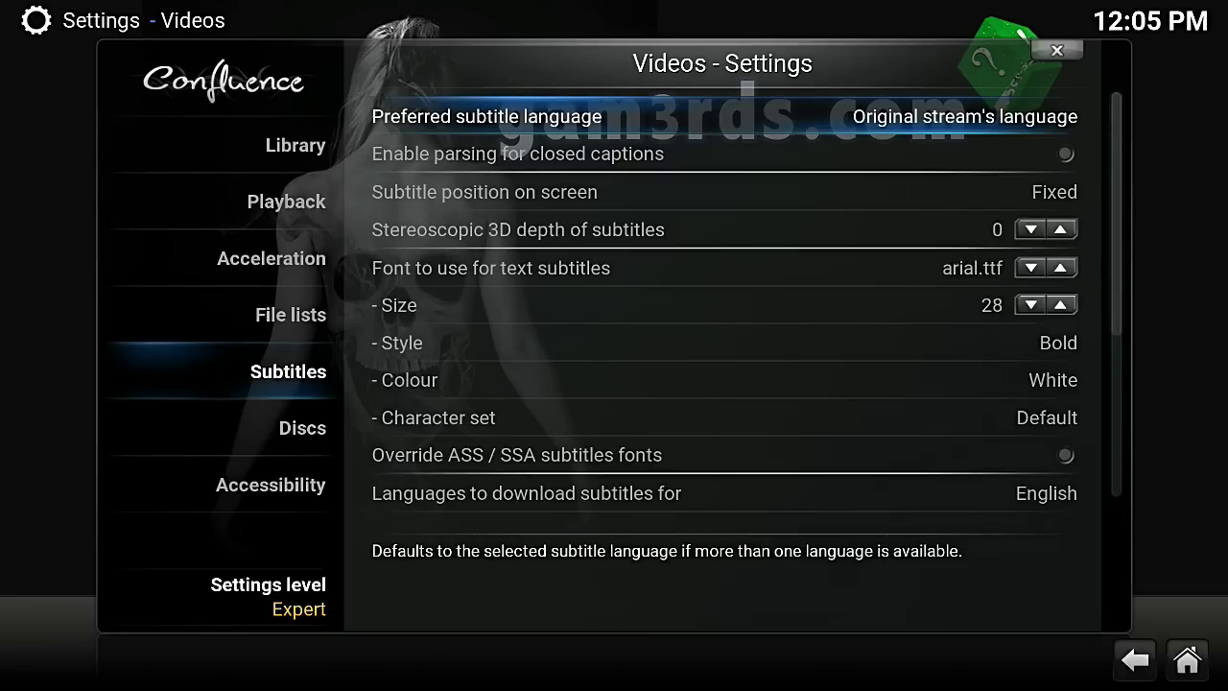
key("Return")
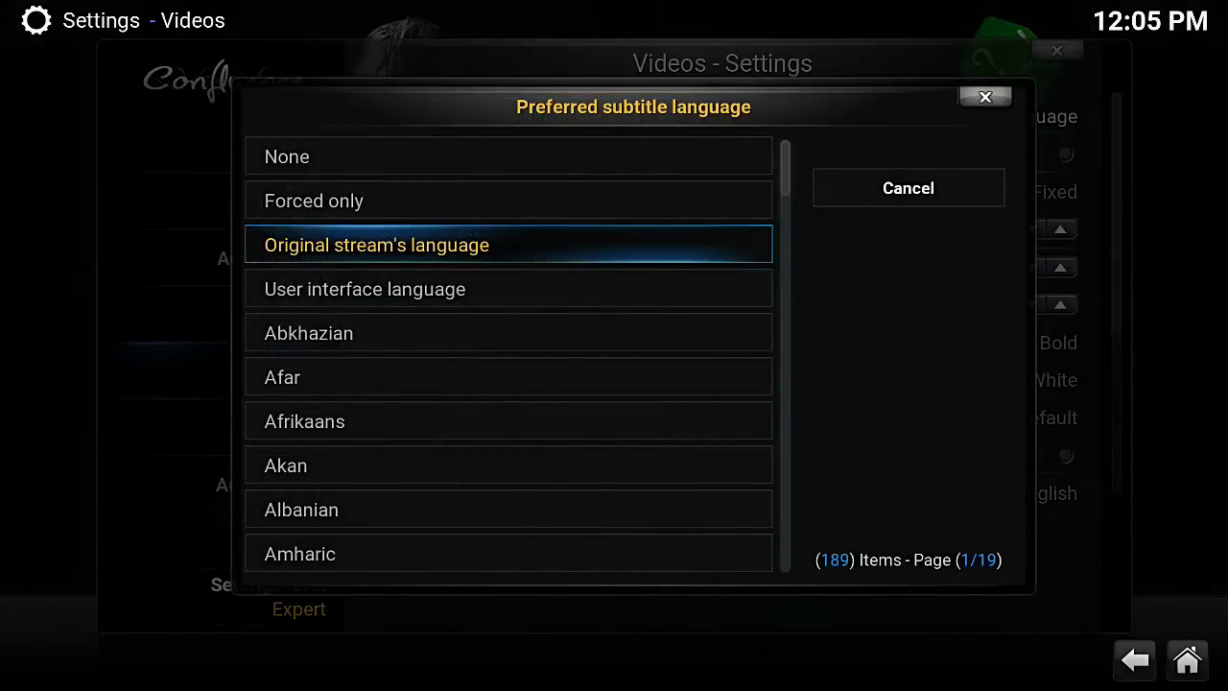
key("Down")
key("Down")
key("Down")
key("Down")
key("Down")
key("Down")
key("Down")
key("Down")
key("Down")
key("Down")
key("Down")
key("Down")
key("Down")
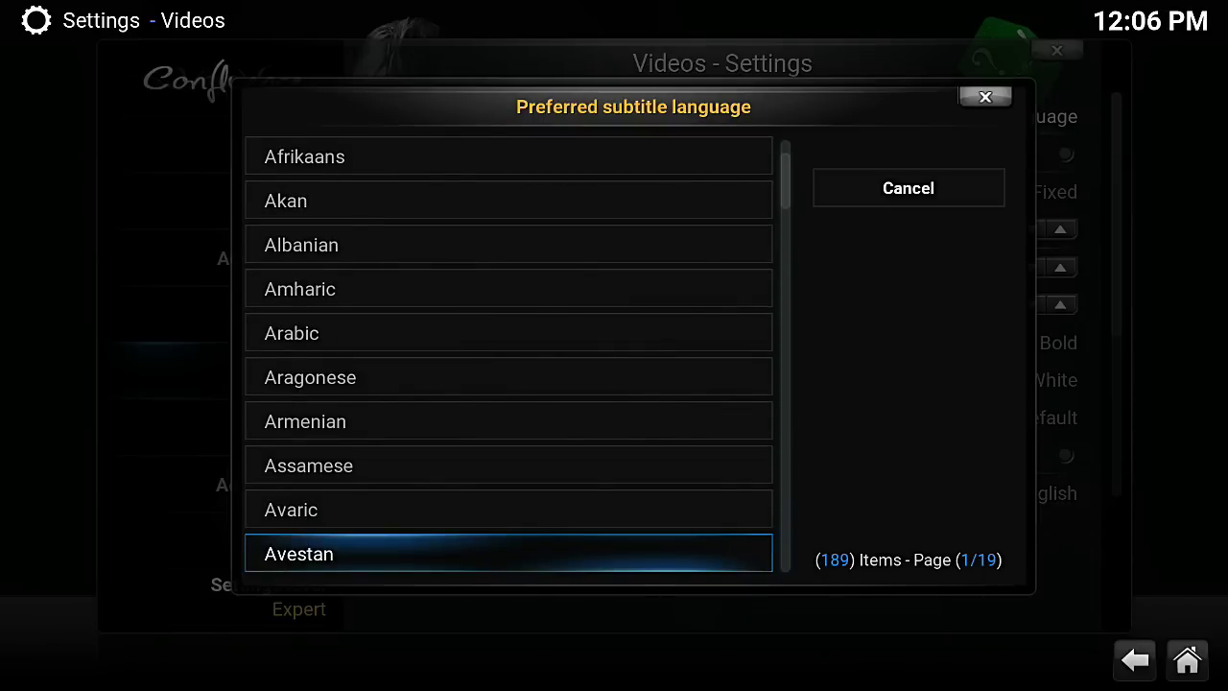
key("Escape")
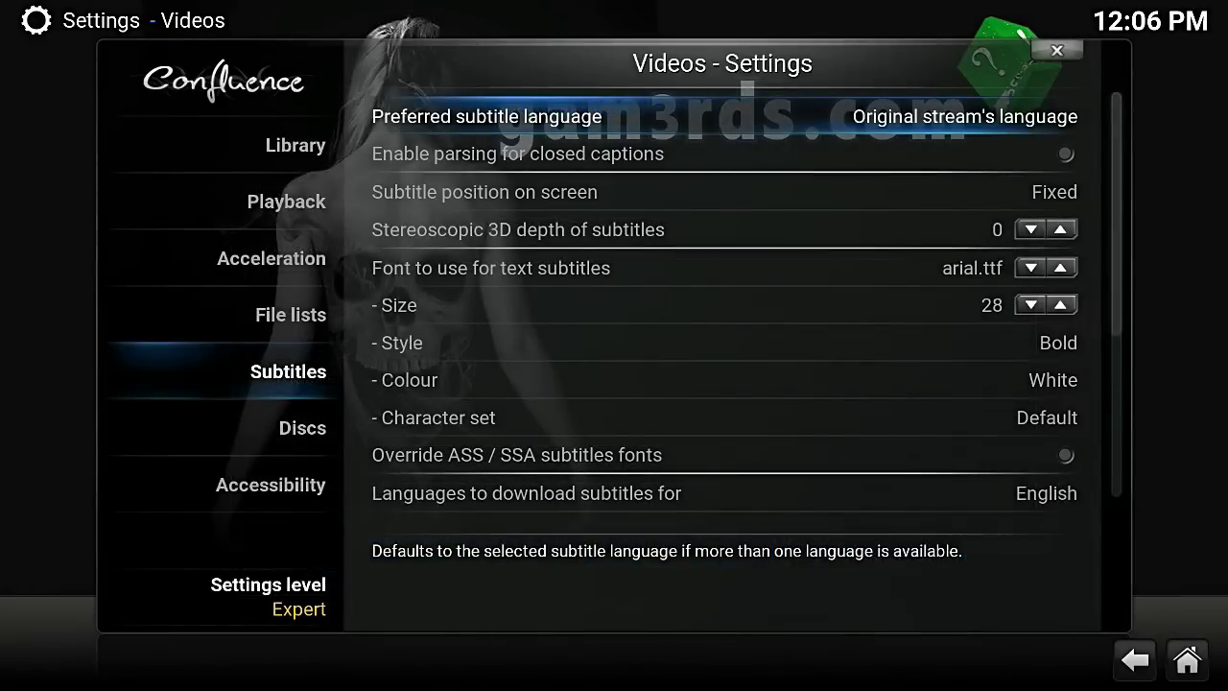
key("Down")
key("Up")
key("Down")
key("Down")
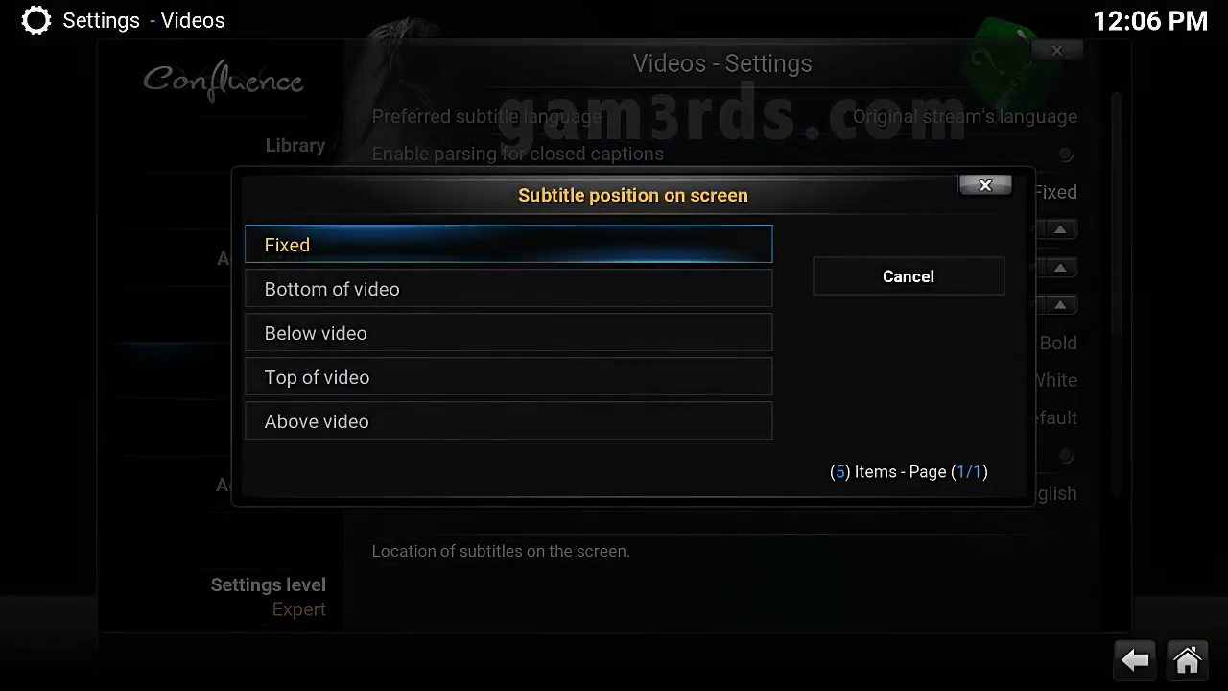
key("Down")
key("Down")
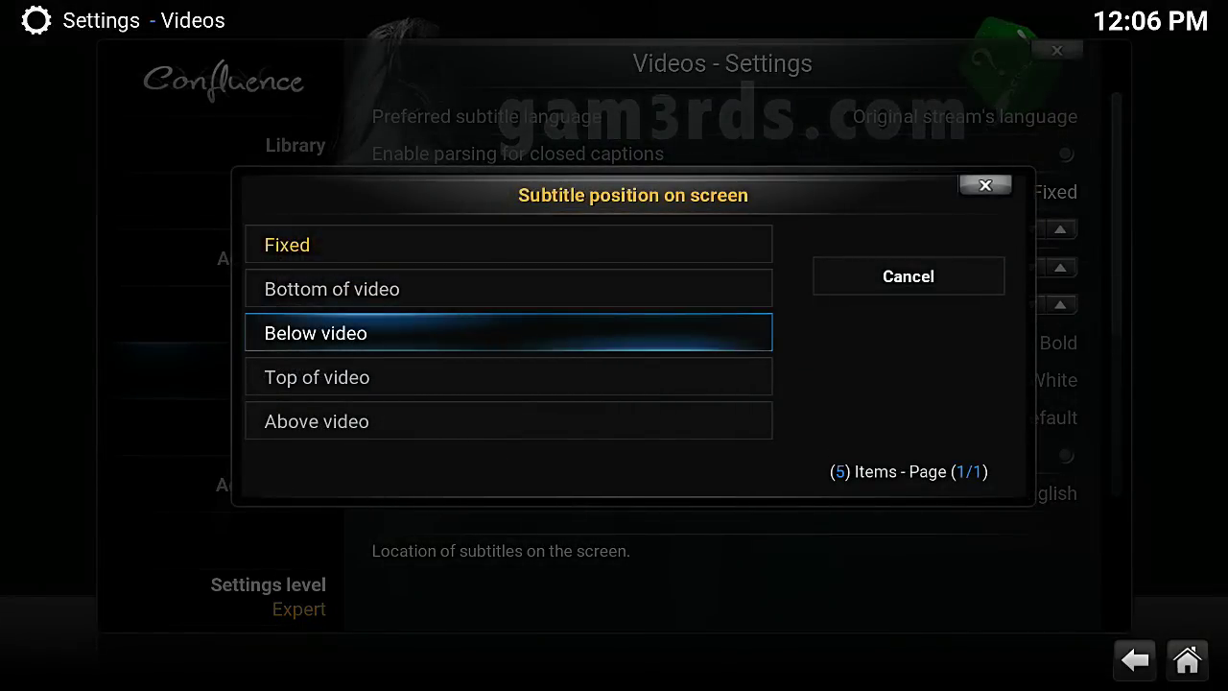
key("Down")
key("Down")
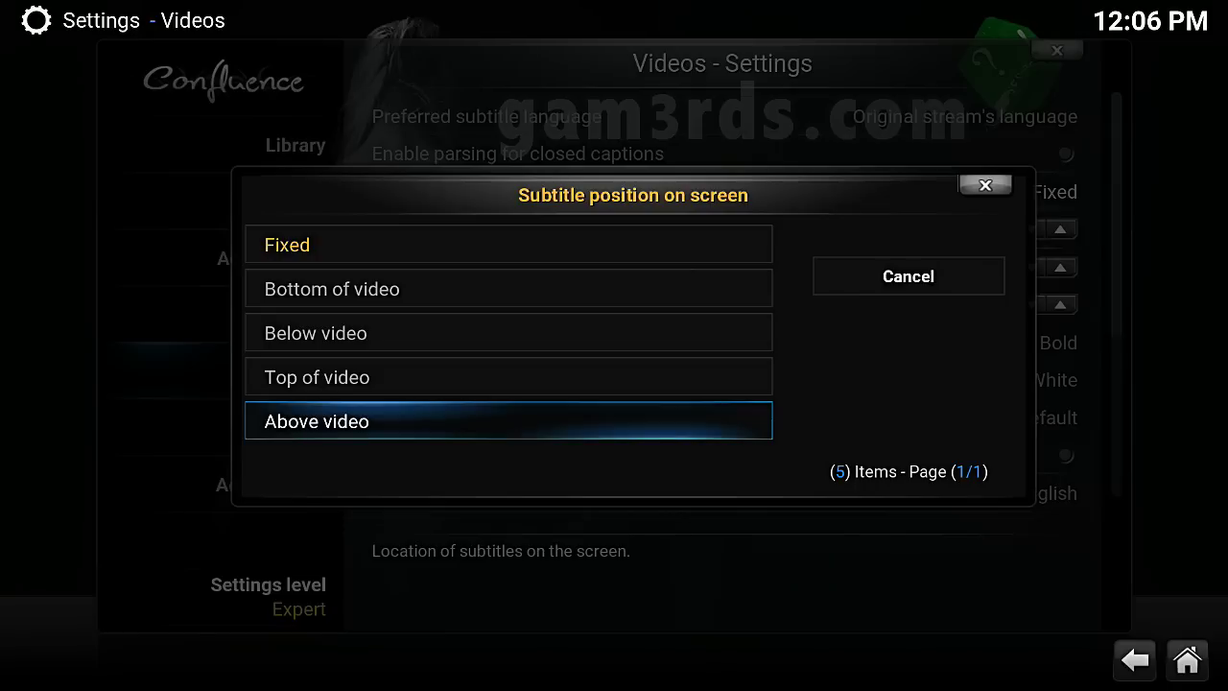
key("Right")
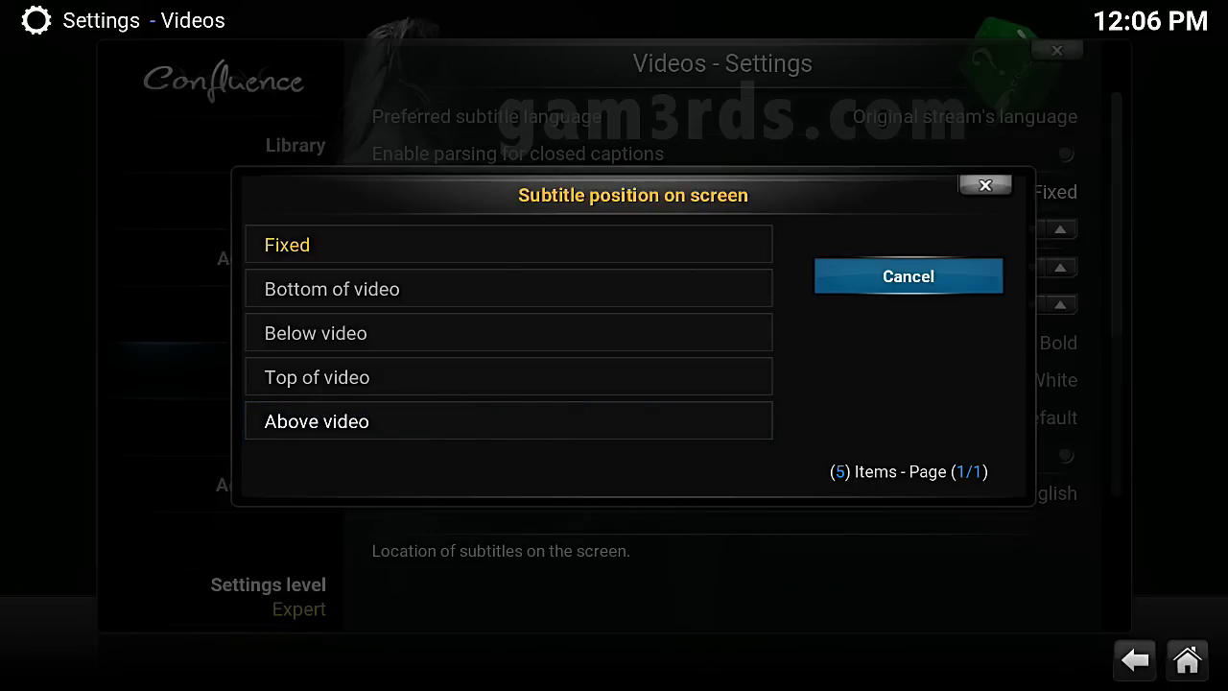
key("Return")
Try teletext.ttf as the subtitle font, then revert to arial.ttf
key("Down")
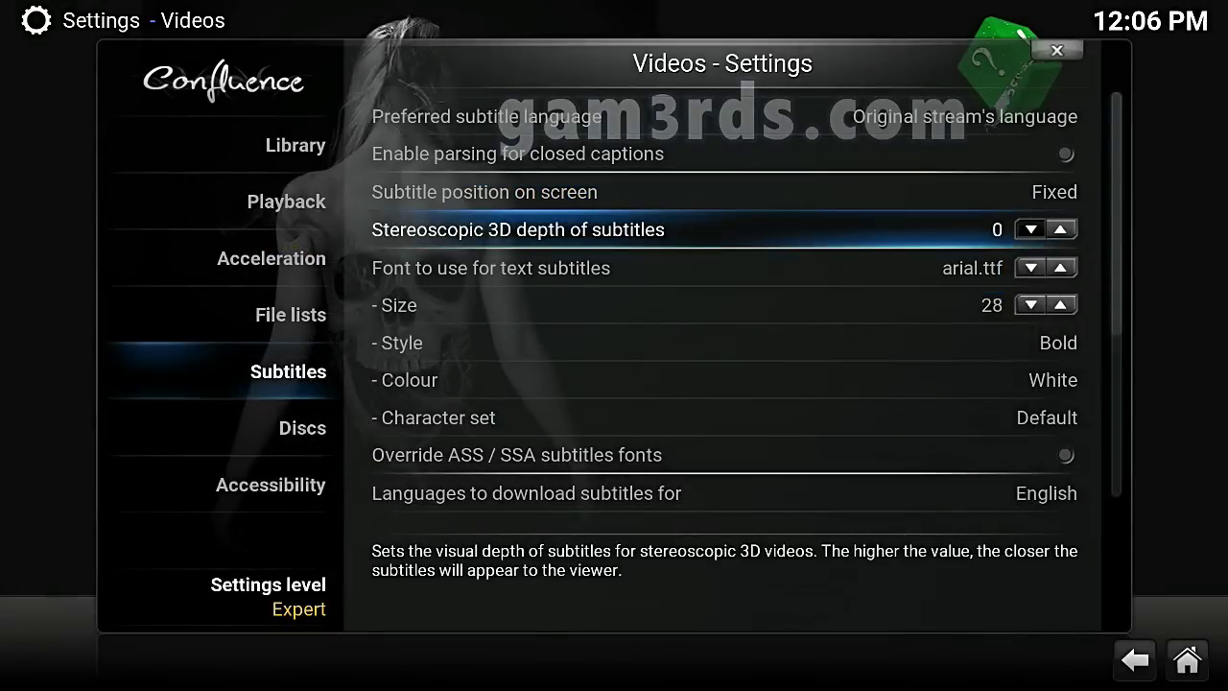
key("Down")
key("Up")
key("Down")
key("Down")
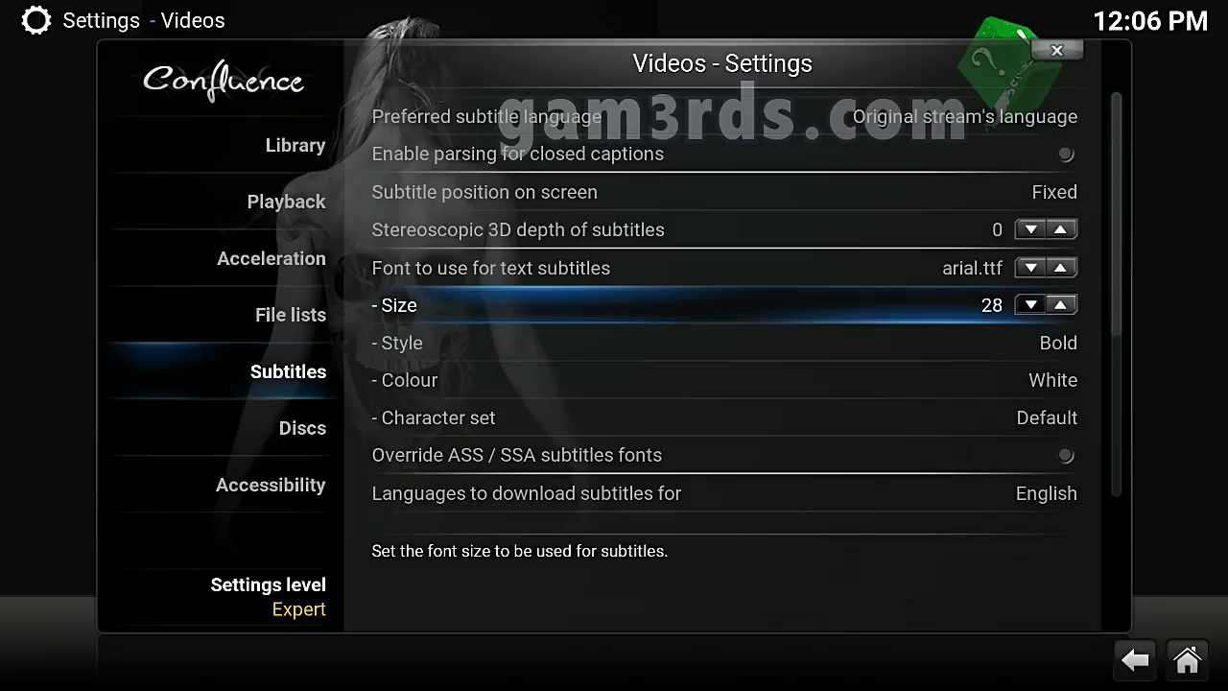
key("Up")
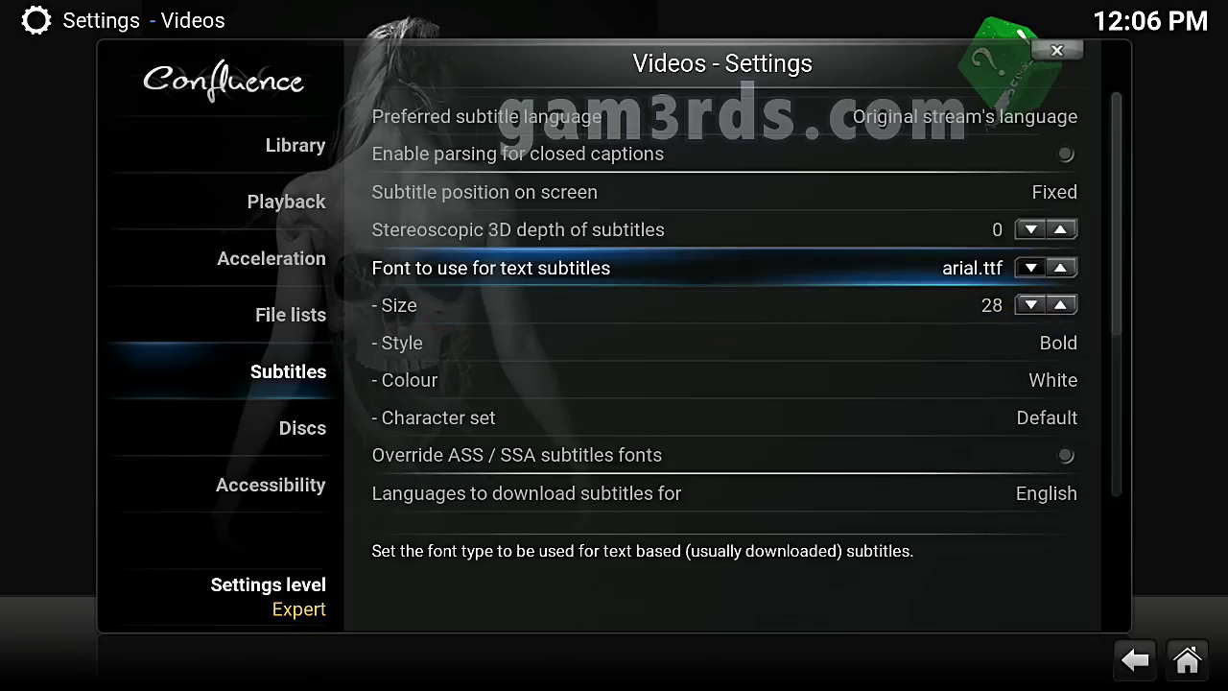
key("Right")
key("Left")
key("Right")
key("Left")
Lower the subtitle size from 28 to 26 and keep the Bold style
key("Down")
key("Left")
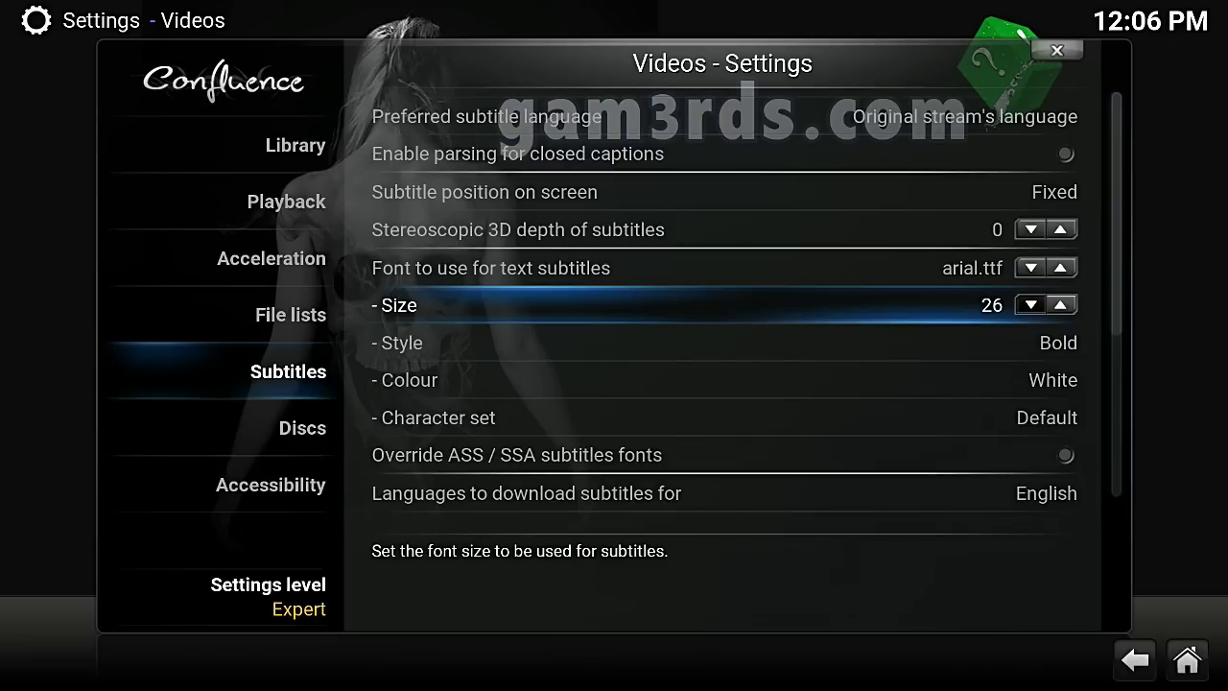
left_click(403, 343)
key("Return")
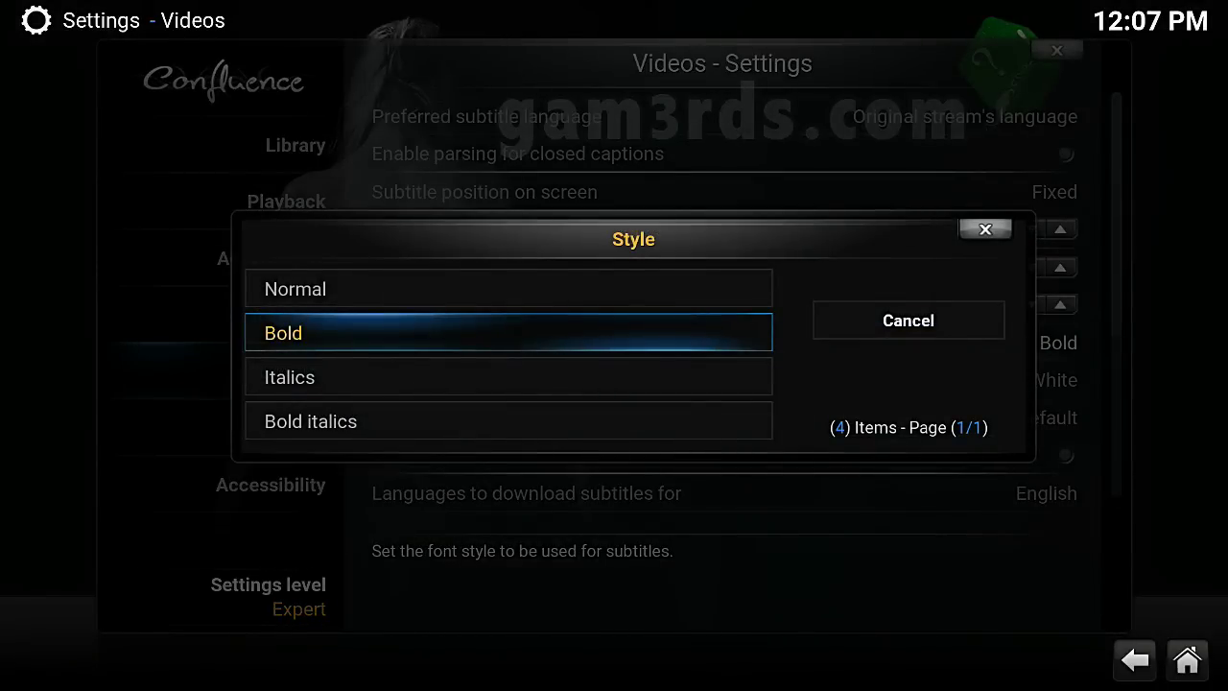
key("Down")
key("Down")
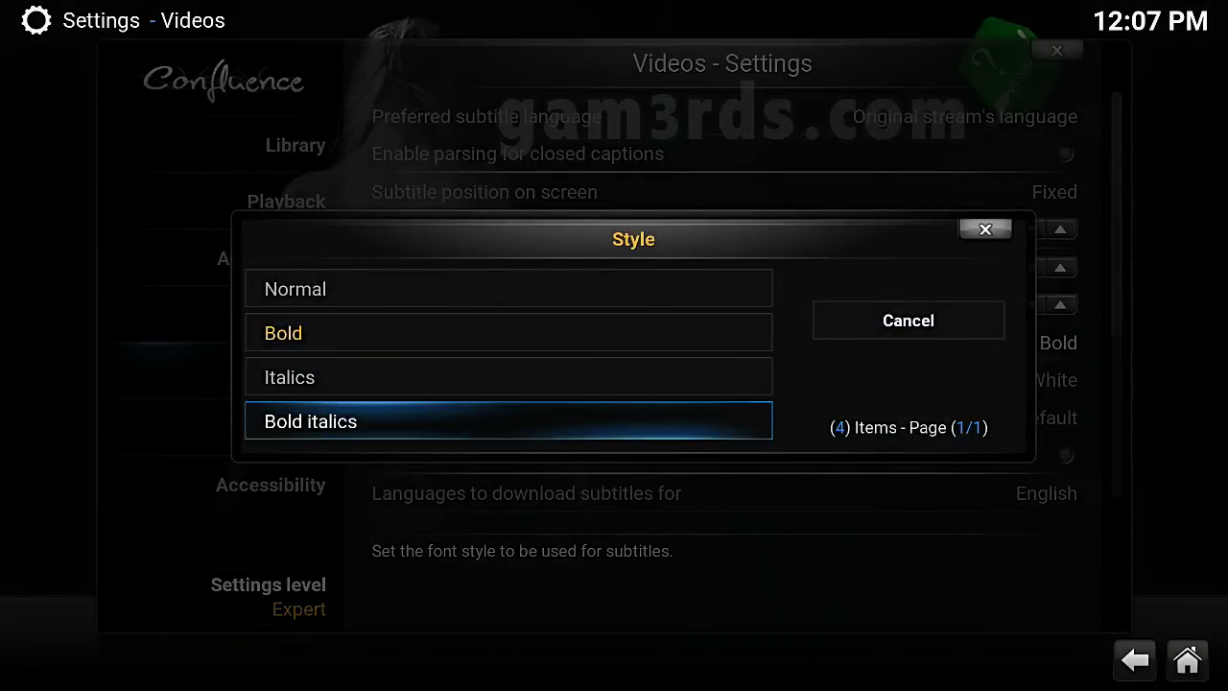
key("Escape")
key("Down")
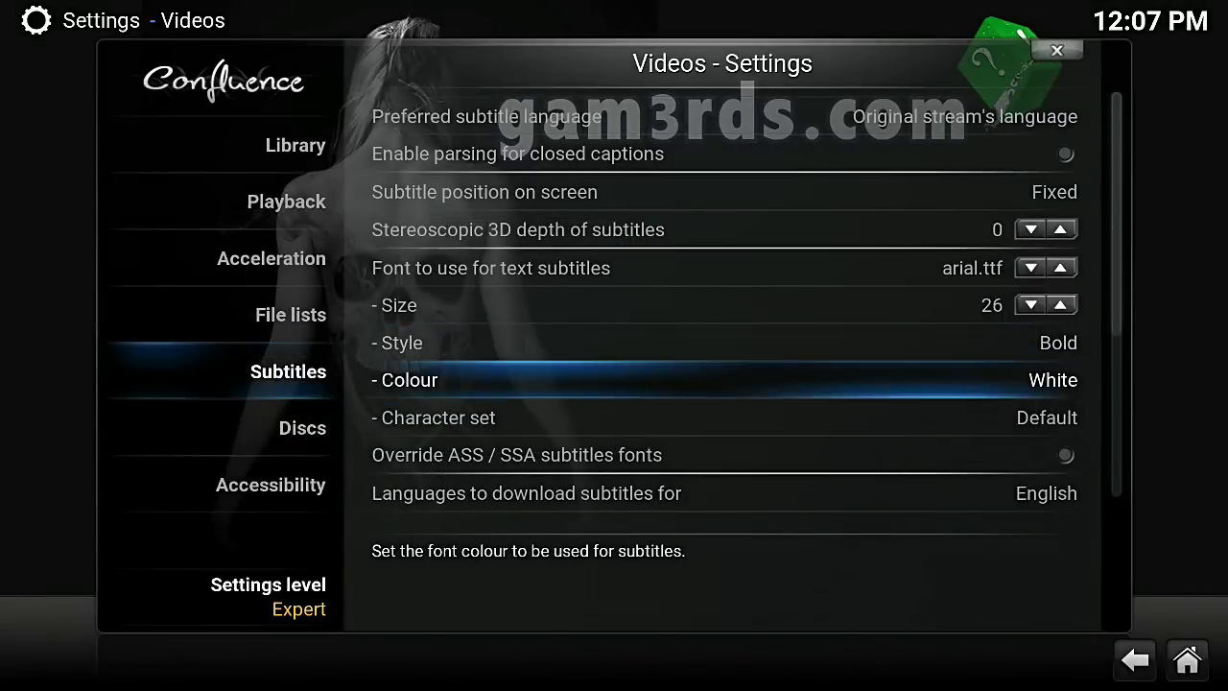
key("Return")
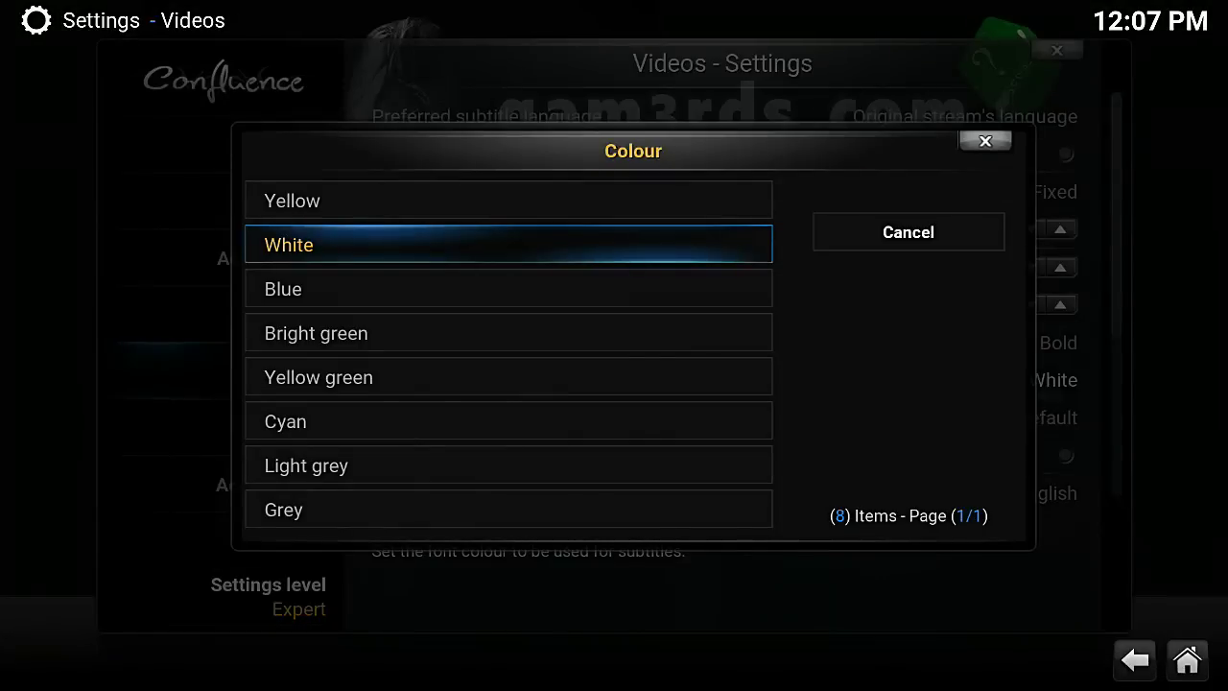
key("Down")
key("Down")
key("Down")
key("Down")
key("Down")
key("Down")
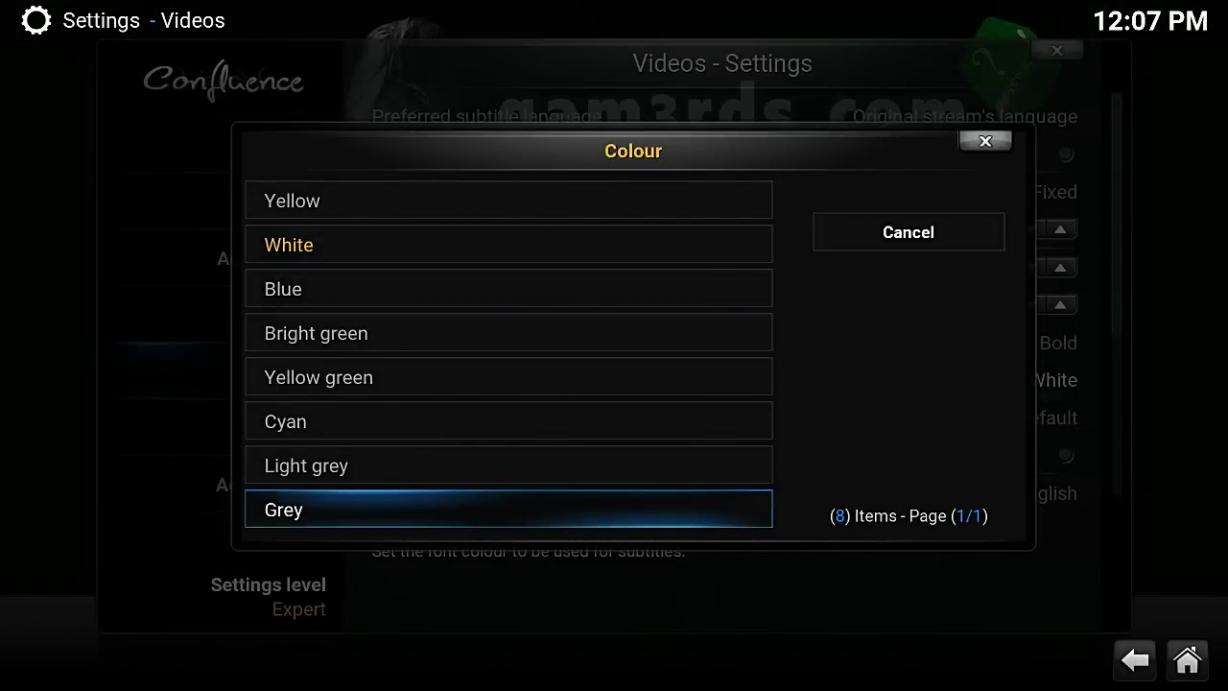
key("Up")
key("Up")
key("Up")
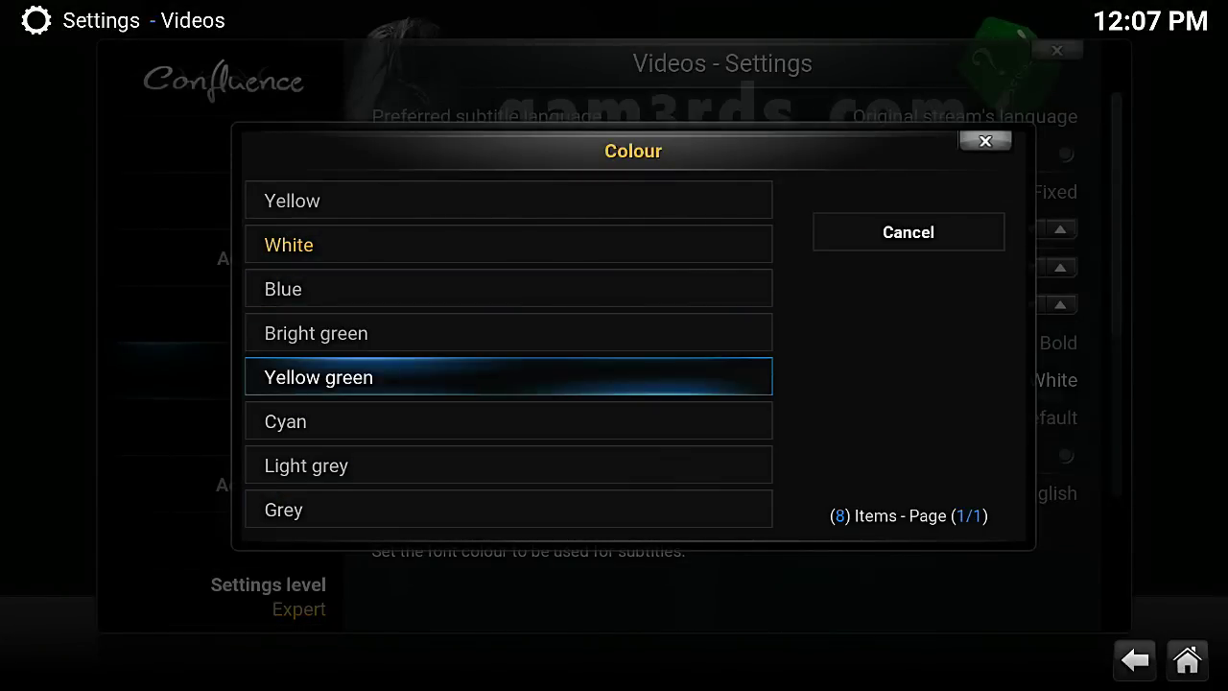
key("Up")
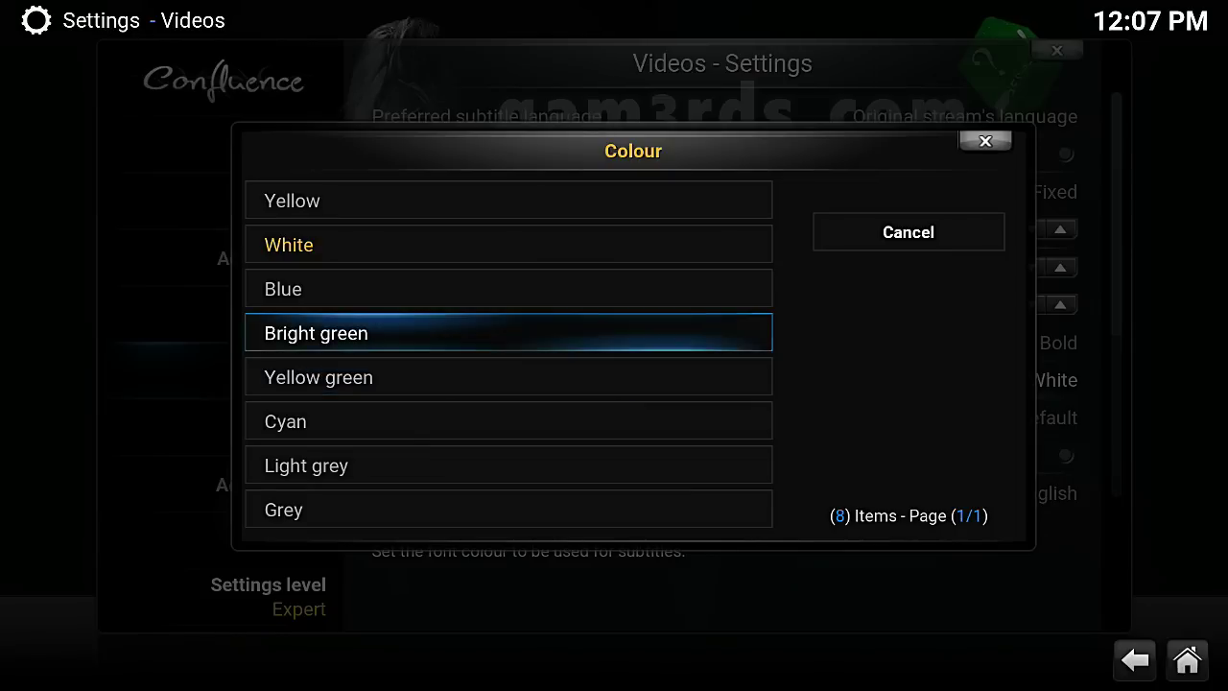
key("Up")
key("Down")
key("Up")
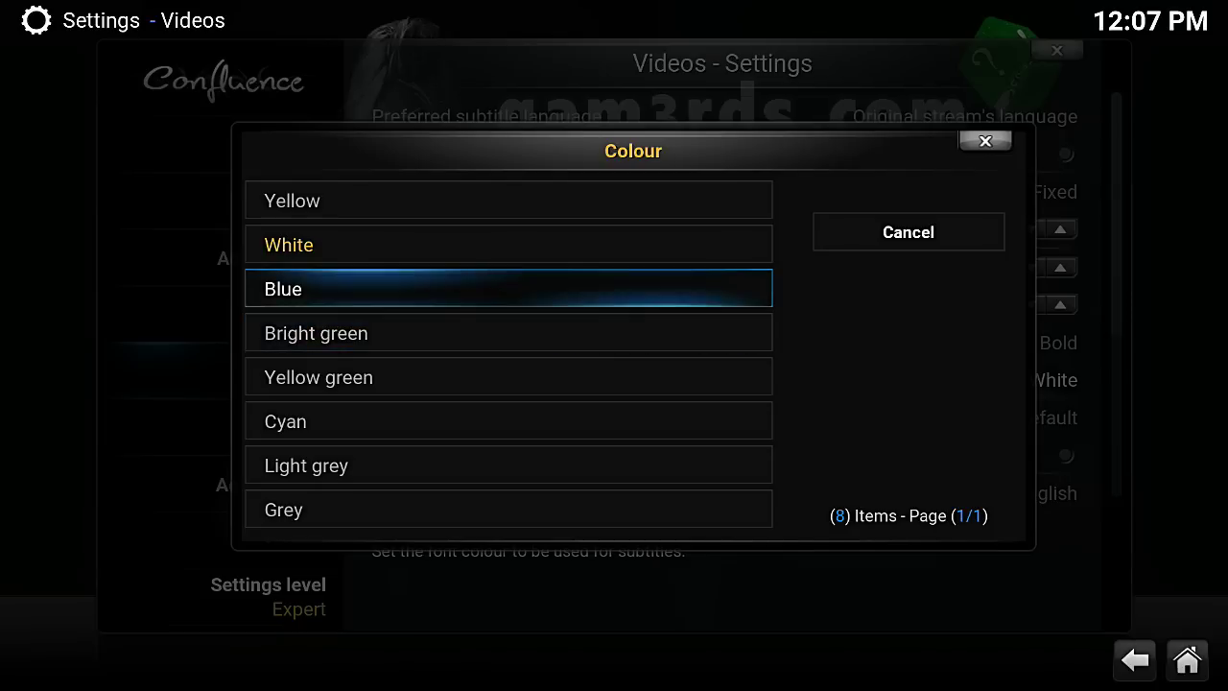
key("Up")
key("Down")
key("Down")
key("Down")
key("Up")
key("Up")
key("Up")
key("Up")
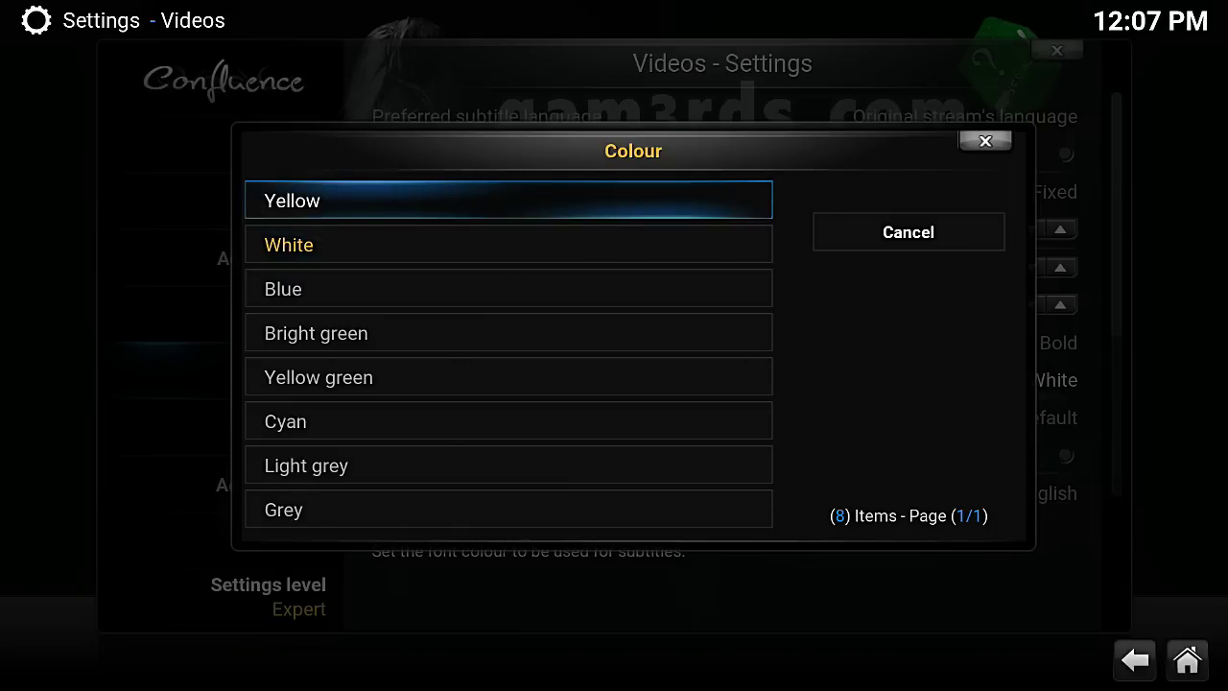
key("Down")
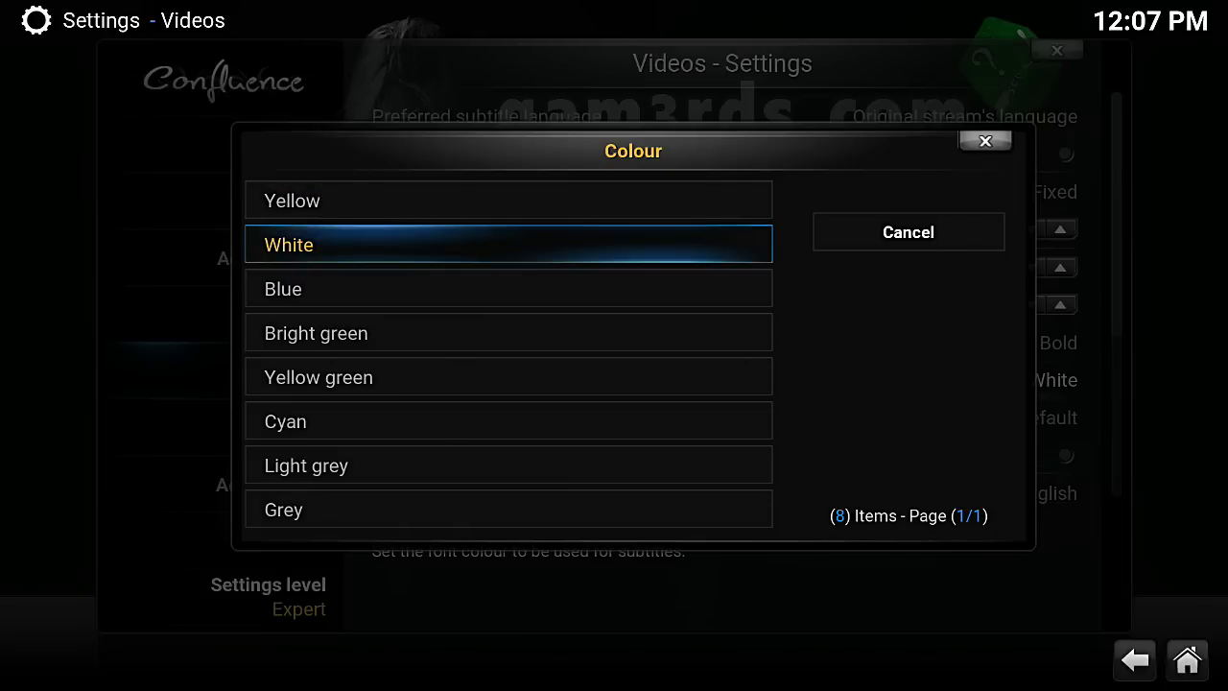
key("Right")
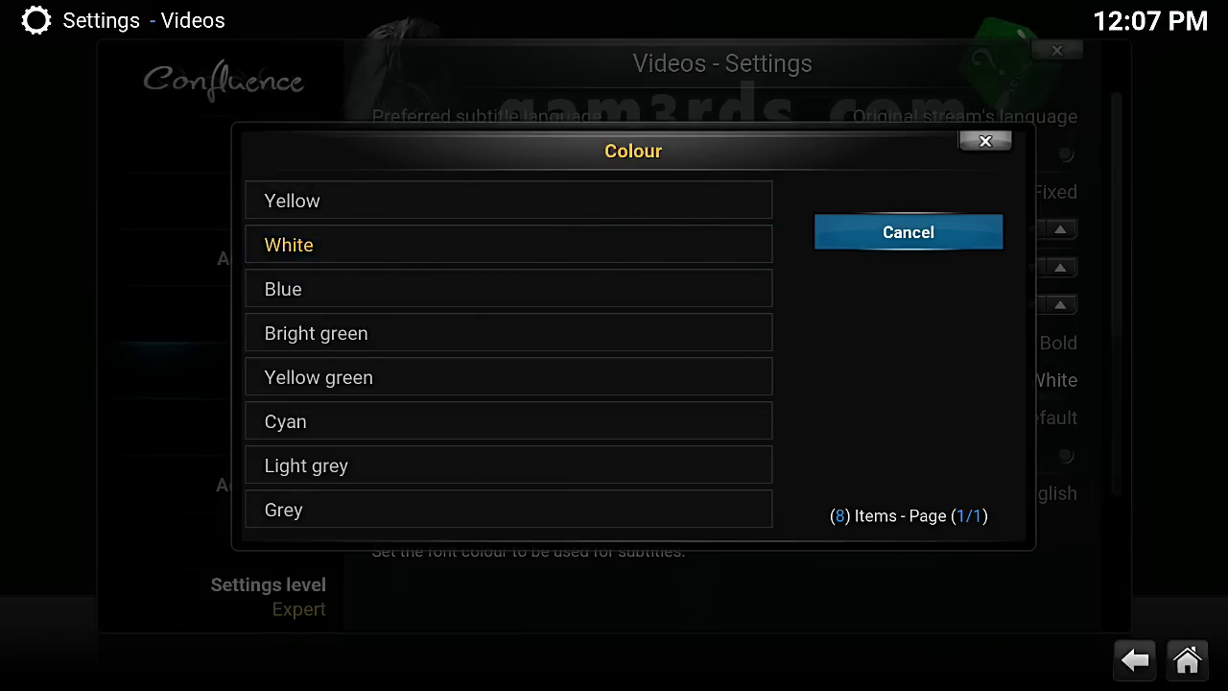
key("Return")
key("Down")
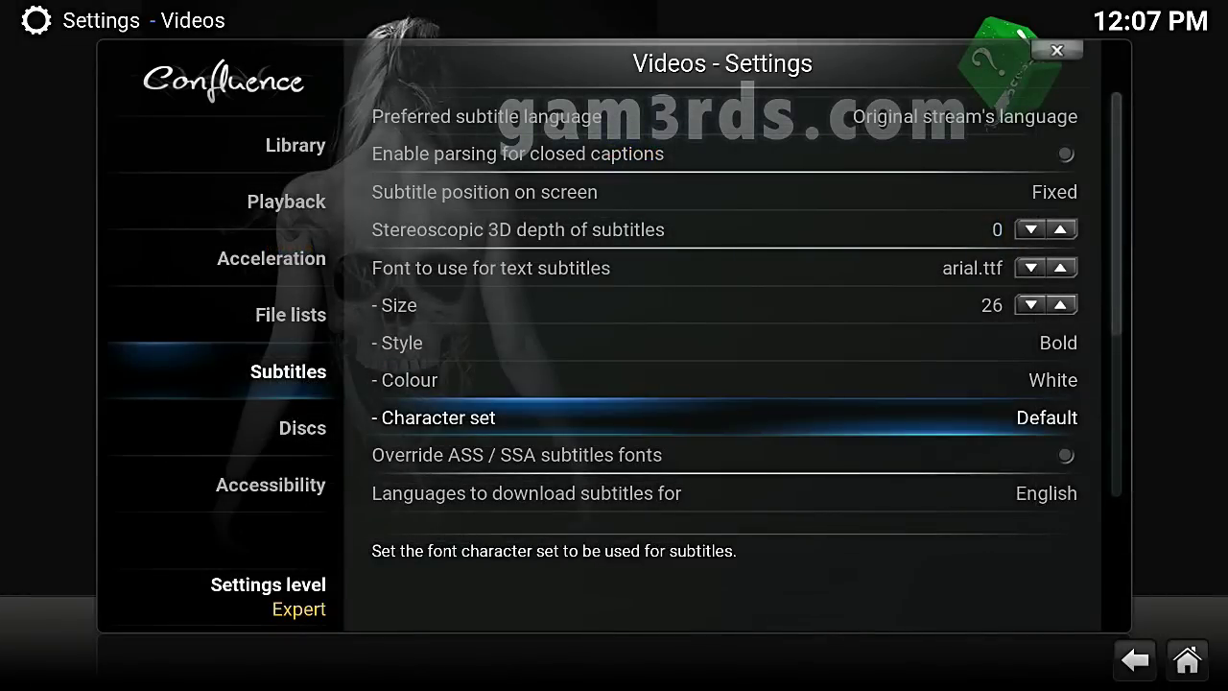
key("Return")
key("Down")
key("Down")
key("Down")
key("Down")
key("Down")
key("Down")
key("Down")
key("Down")
key("Down")
key("Down")
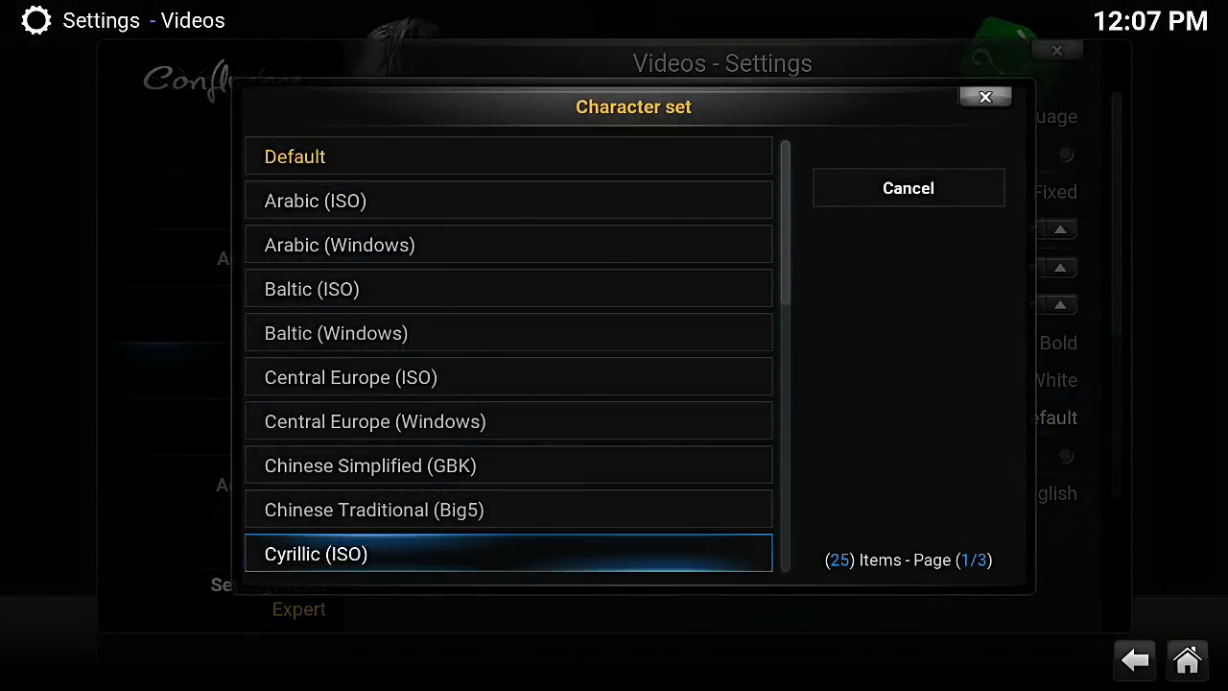
key("Down")
key("Down")
key("Down")
key("Down")
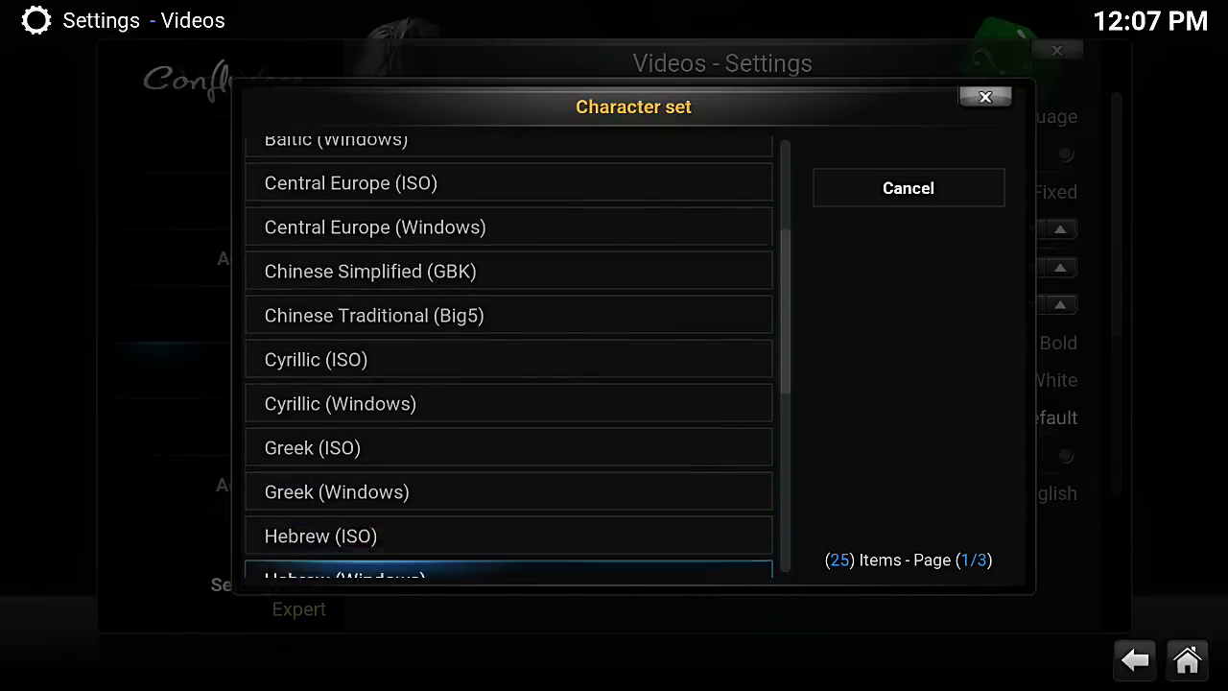
key("Down")
key("Down")
key("Down")
key("Down")
key("Down")
key("Down")
key("Down")
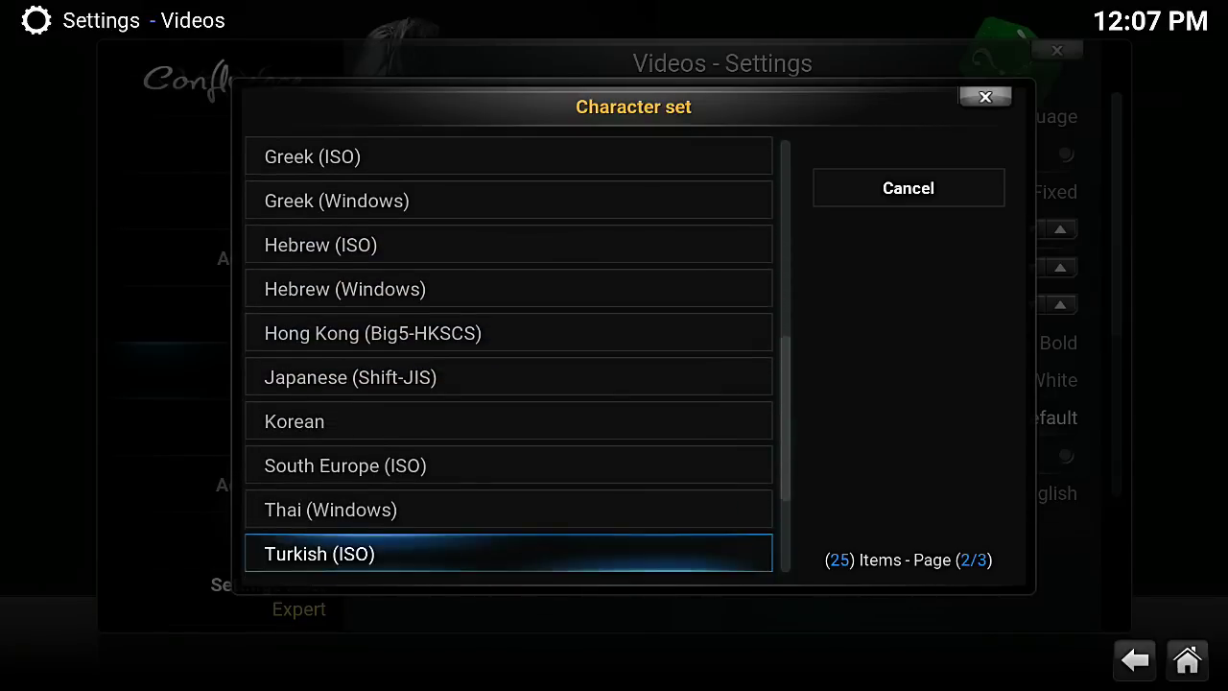
key("Down")
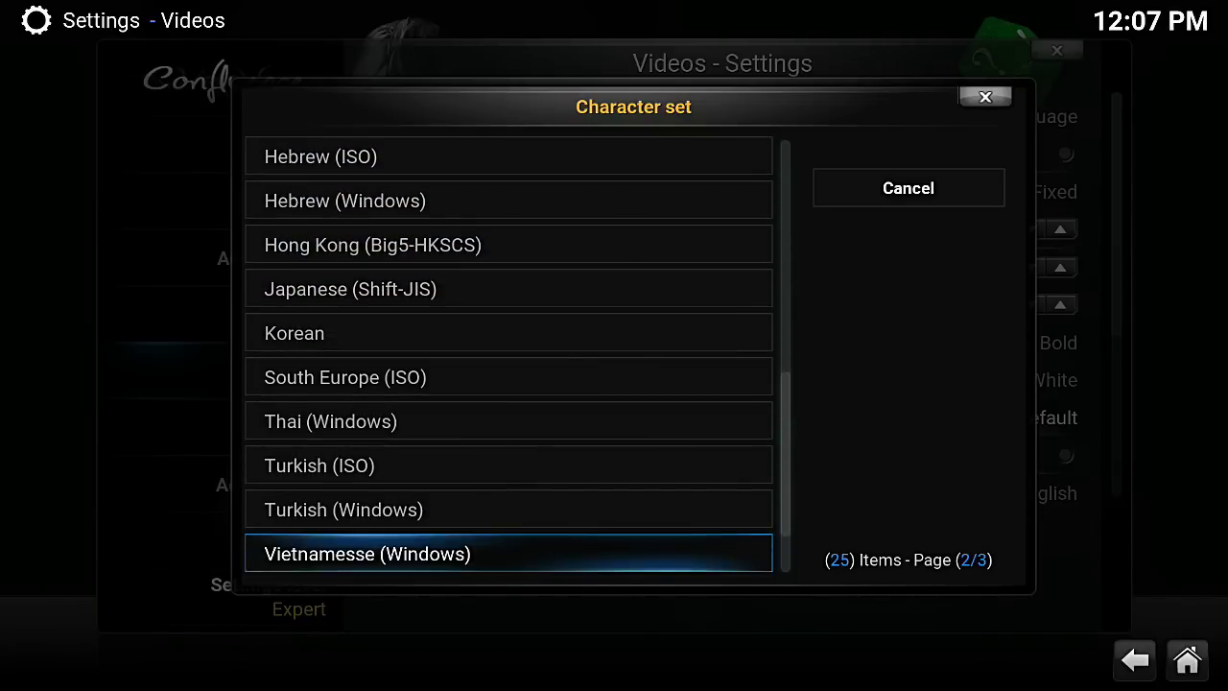
key("Escape")
key("Down")
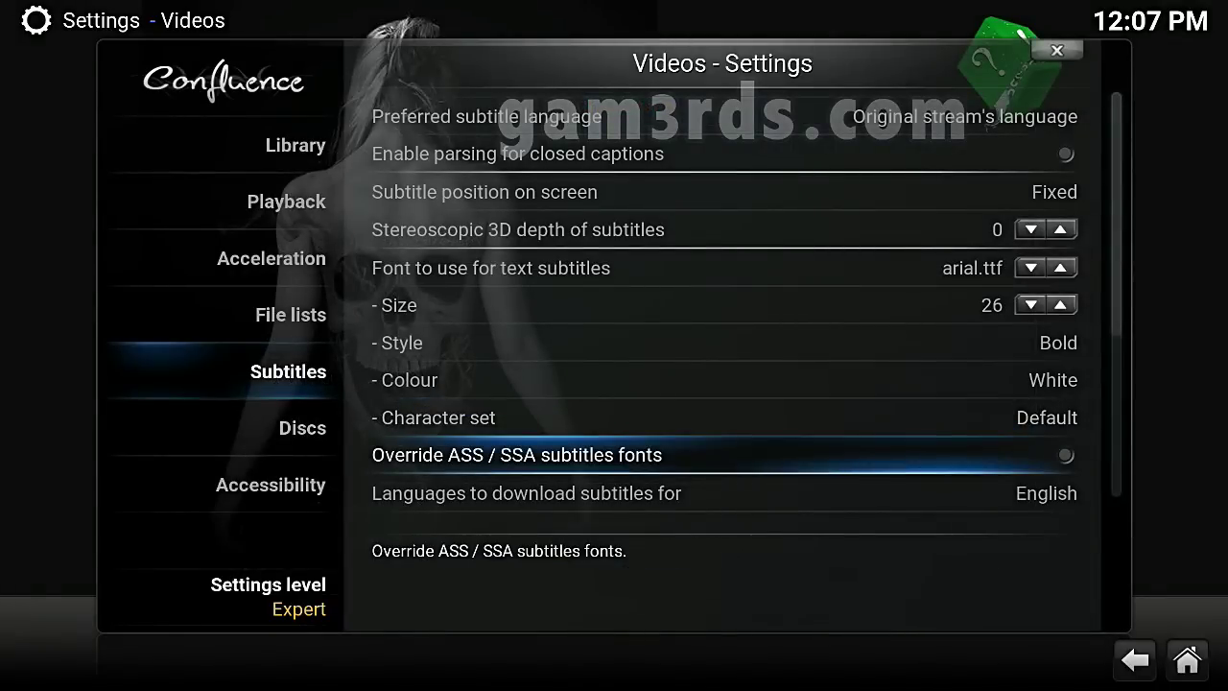
key("Down")
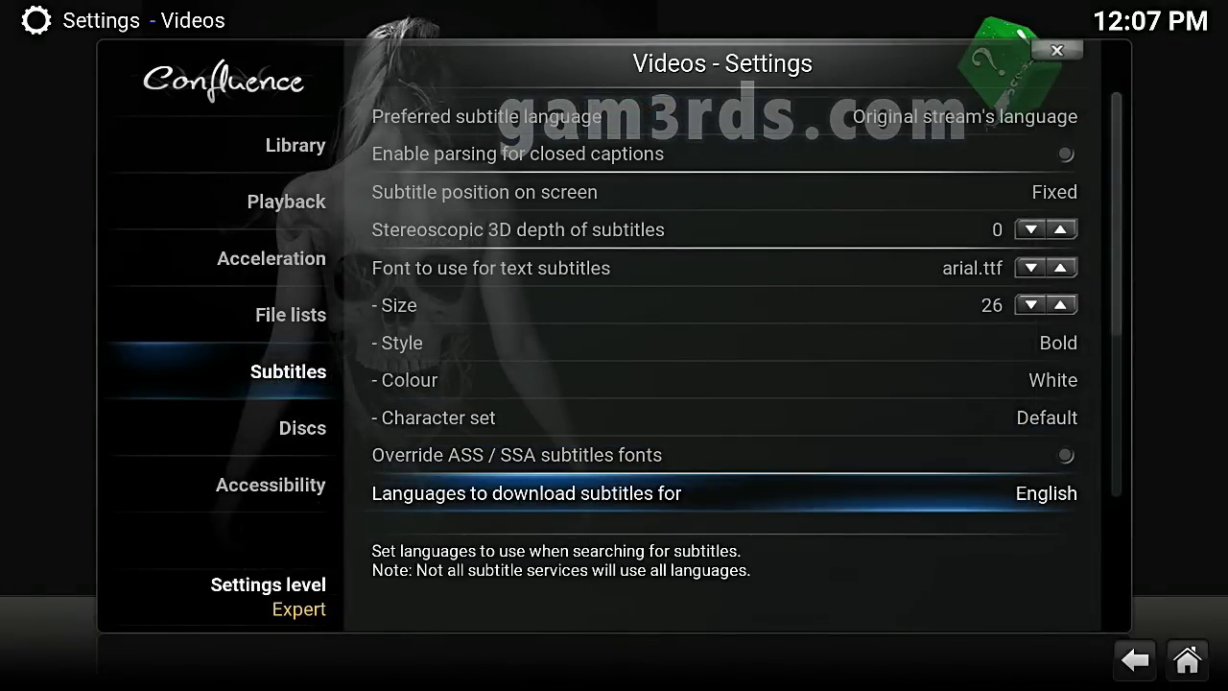
Scroll the subtitle download languages, close the list keeping English, and exit Video settings
key("Return")
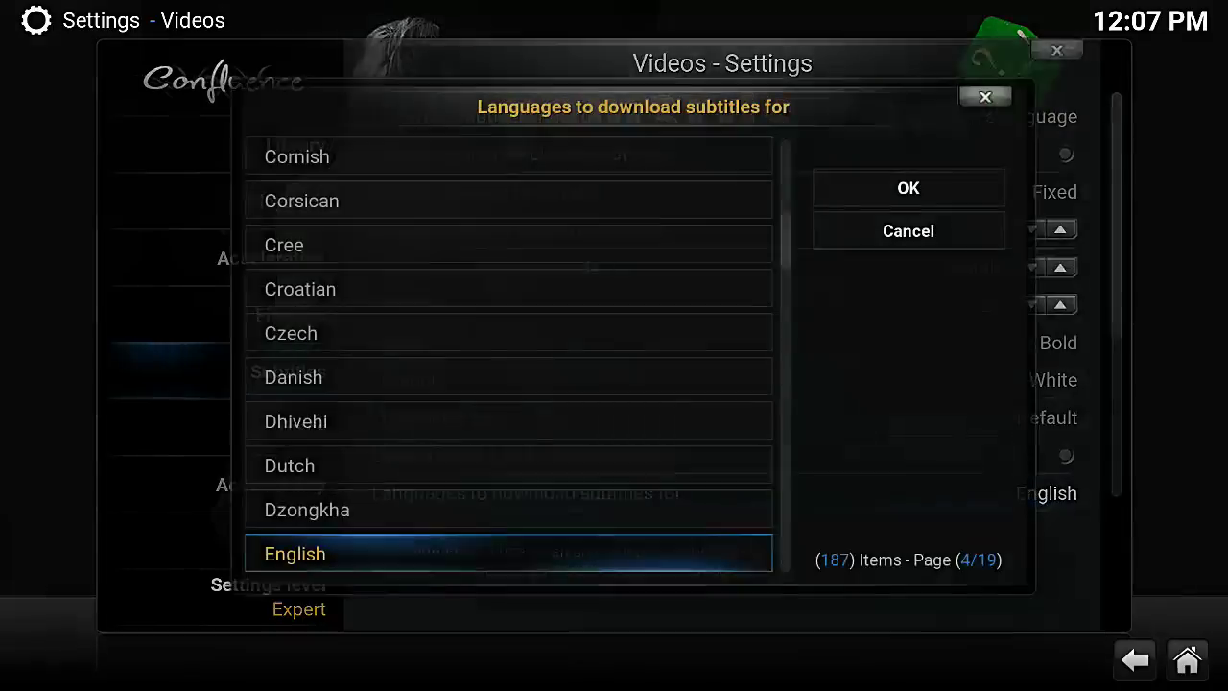
key("Down")
key("Down")
key("Down")
key("Down")
key("Down")
key("Down")
key("Down")
key("Down")
key("Down")
key("Down")
key("Down")
key("Down")
key("Down")
key("Down")
key("Down")
key("Down")
key("Down")
key("Down")
key("Down")
key("Down")
key("Down")
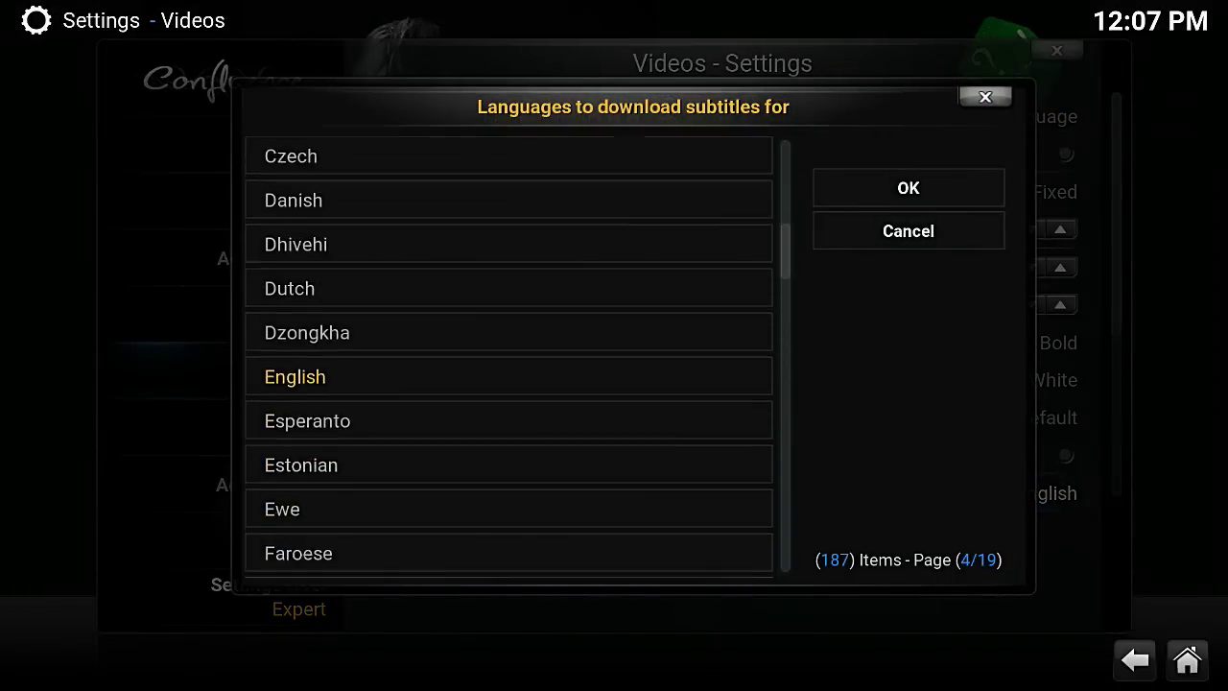
key("Down")
key("Down")
key("Down")
key("Down")
key("Down")
key("Down")
key("Down")
key("Down")
key("Down")
key("Down")
key("Down")
key("Down")
key("Down")
key("Down")
key("Down")
key("Down")
key("Down")
key("Down")
key("Down")
key("Down")
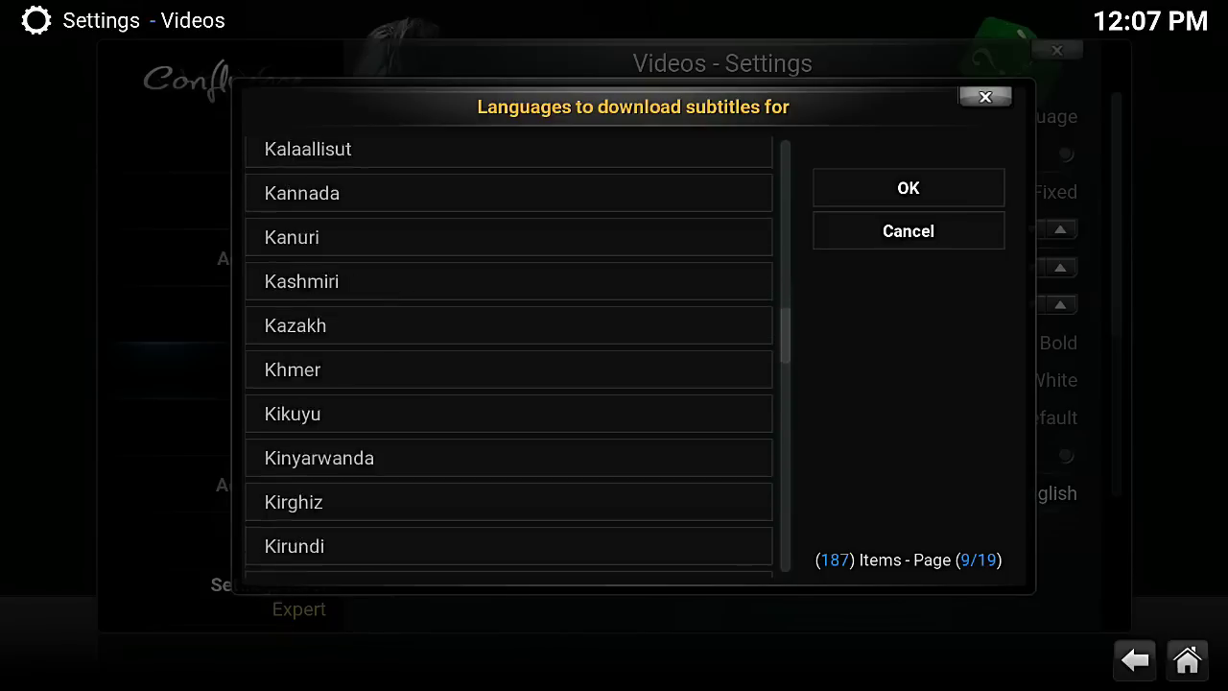
key("Down")
key("Down")
key("Down")
key("Down")
key("Down")
key("Down")
key("Down")
key("Down")
key("Down")
key("Down")
key("Down")
key("Down")
key("Down")
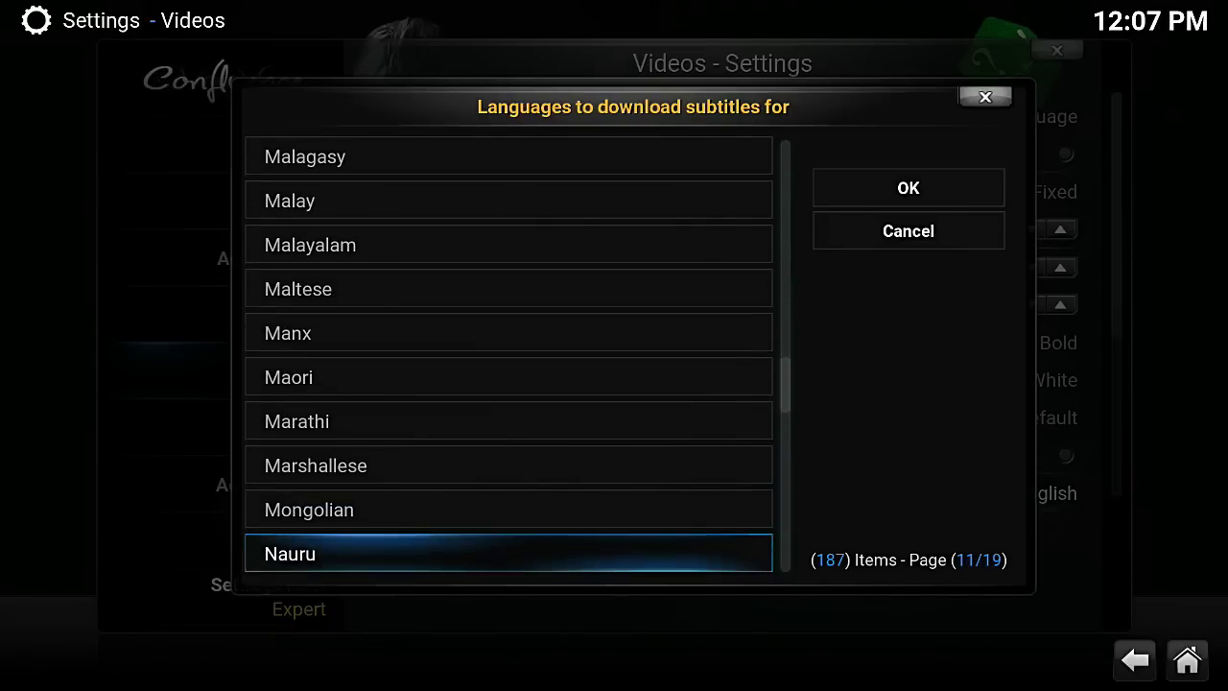
key("Escape")
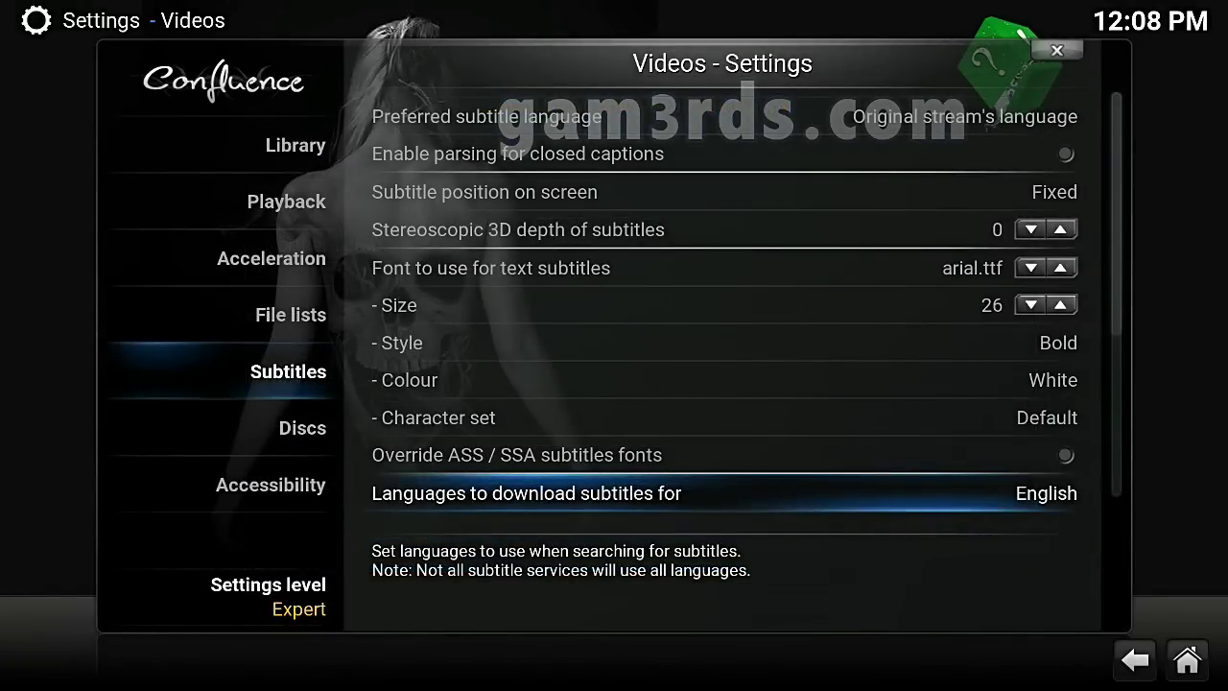
key("Escape")
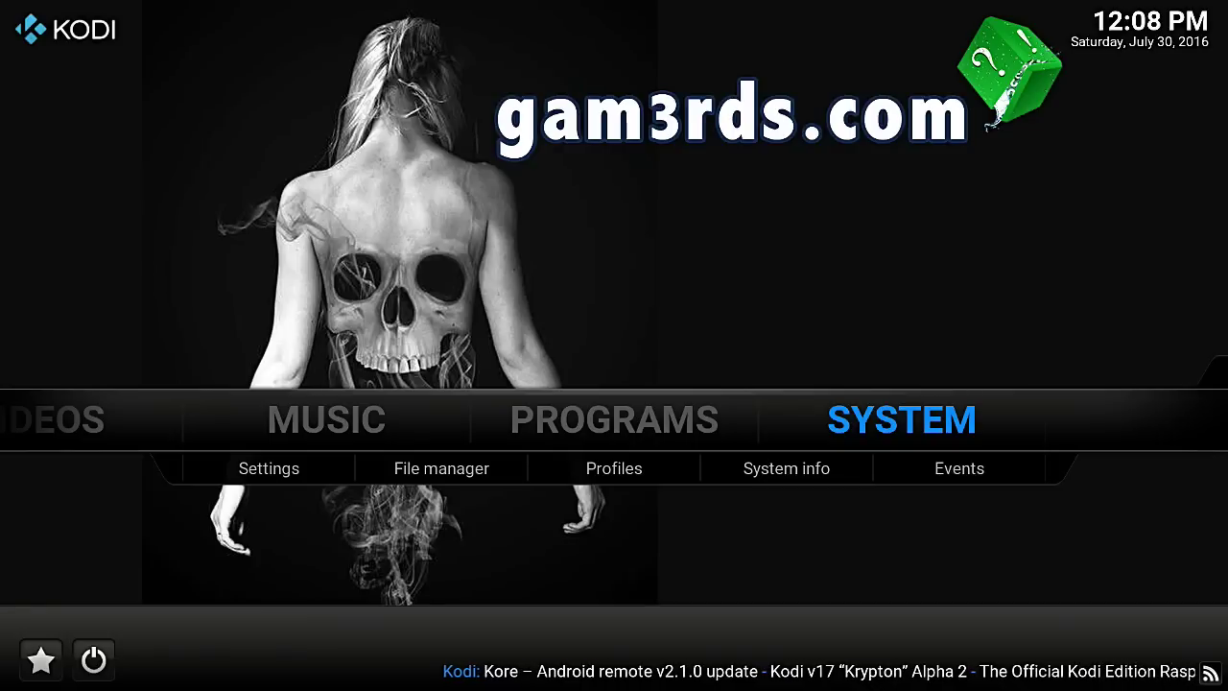
Open Settings > Video > Playback and focus Play next video automatically
key("Return")
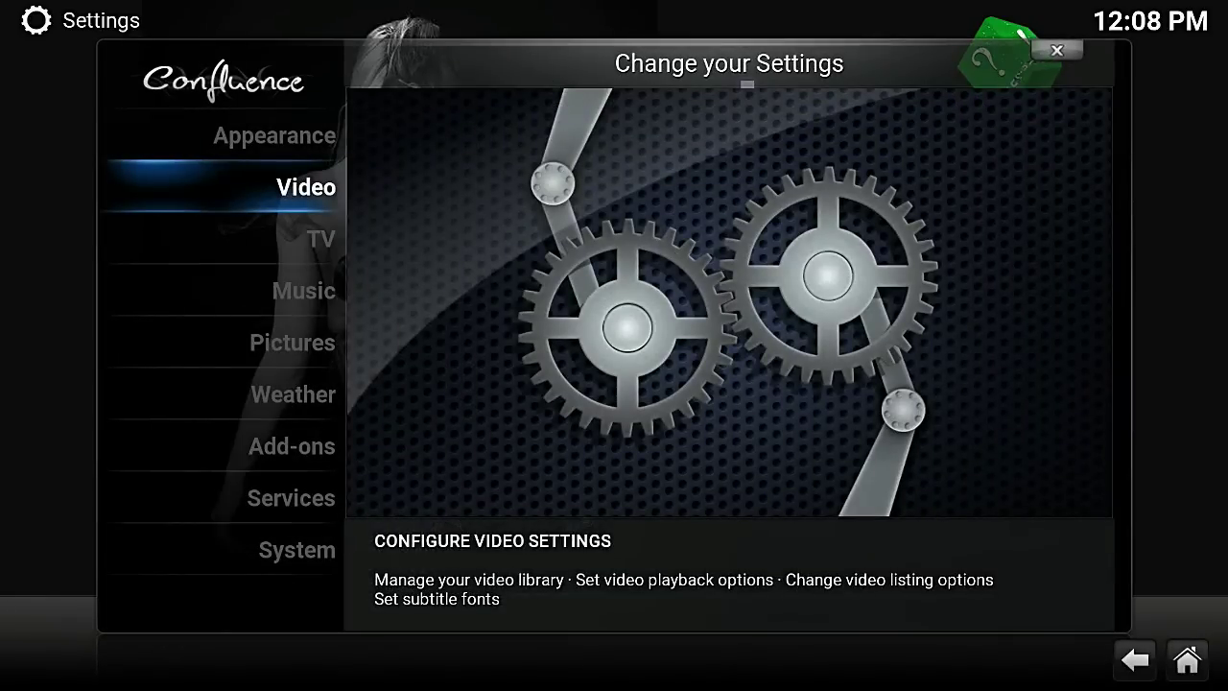
key("Return")
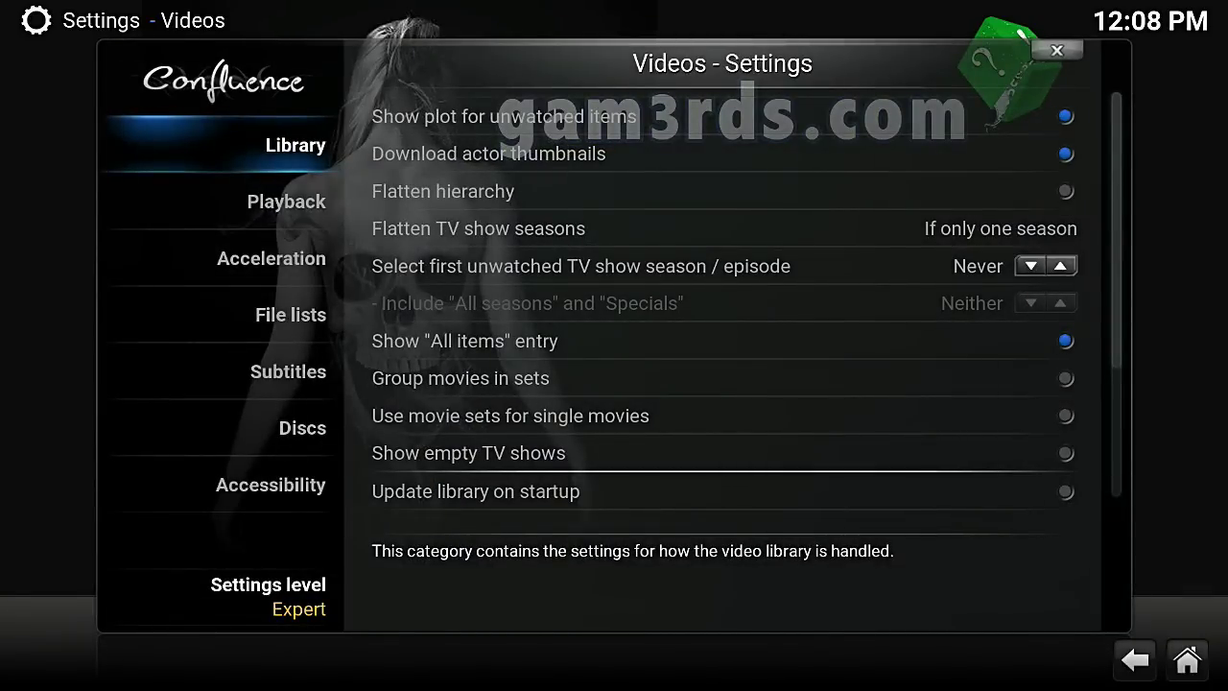
key("Down")
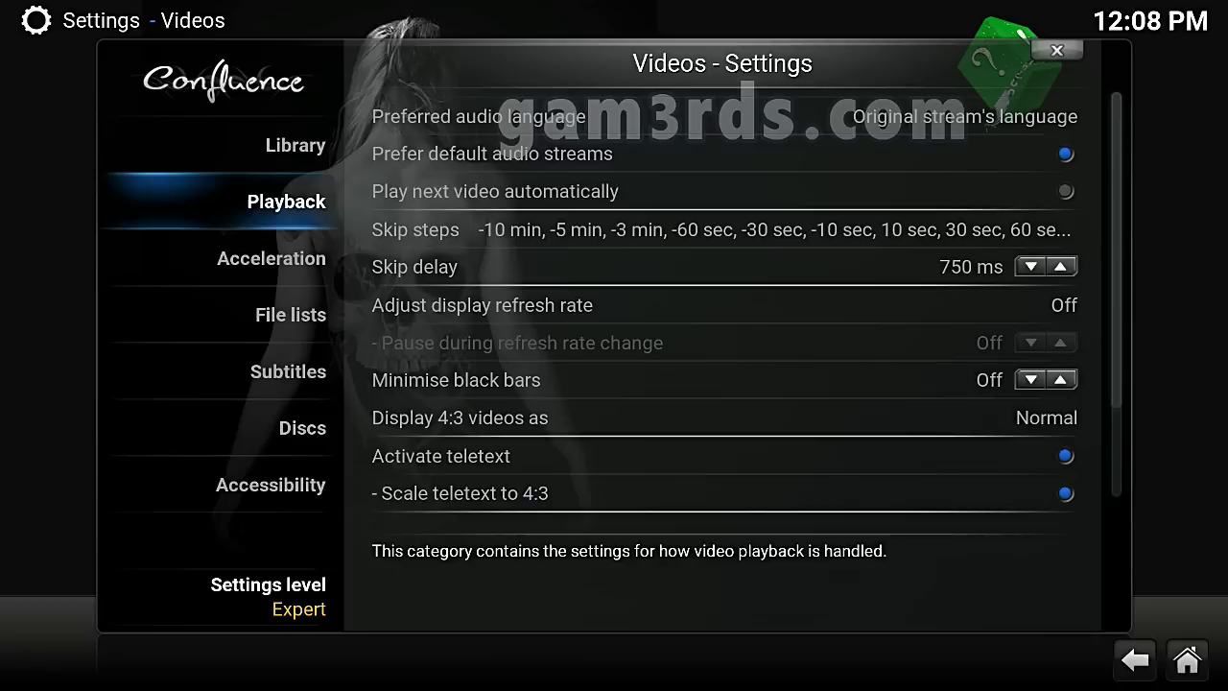
key("Right")
key("Down")
key("Down")
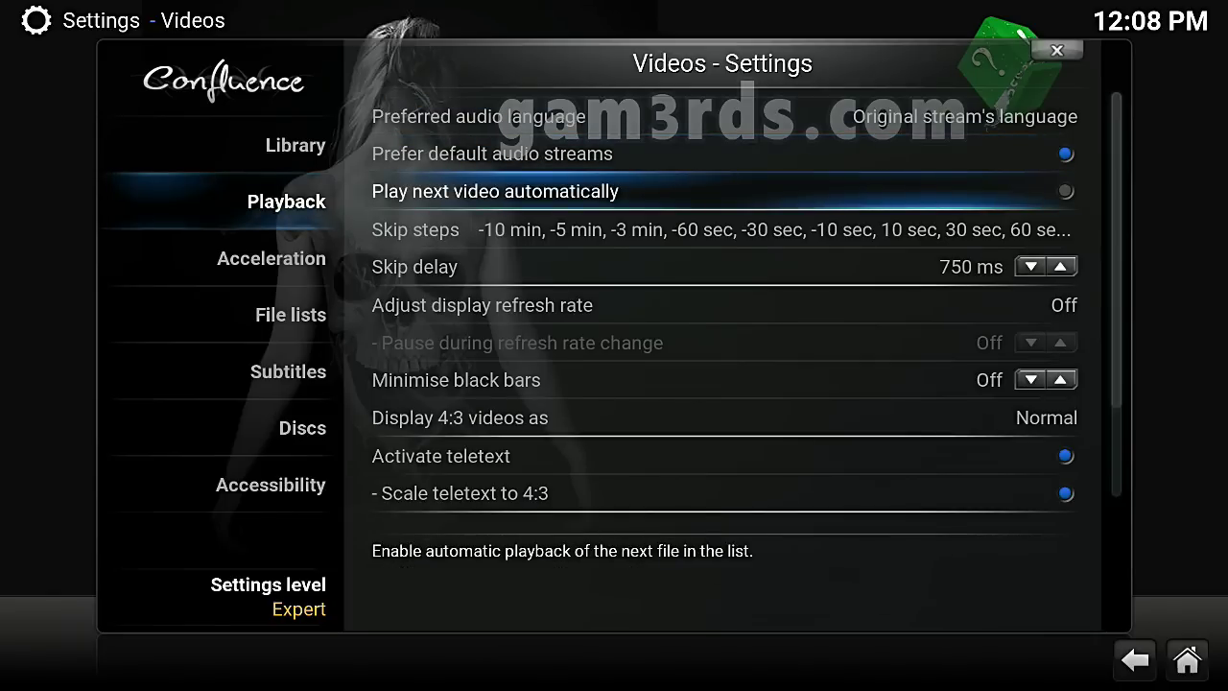
key("Up")
key("Down")
Turn on Play next video automatically, then step down to Display 4:3 videos as
key("Return")
key("Down")
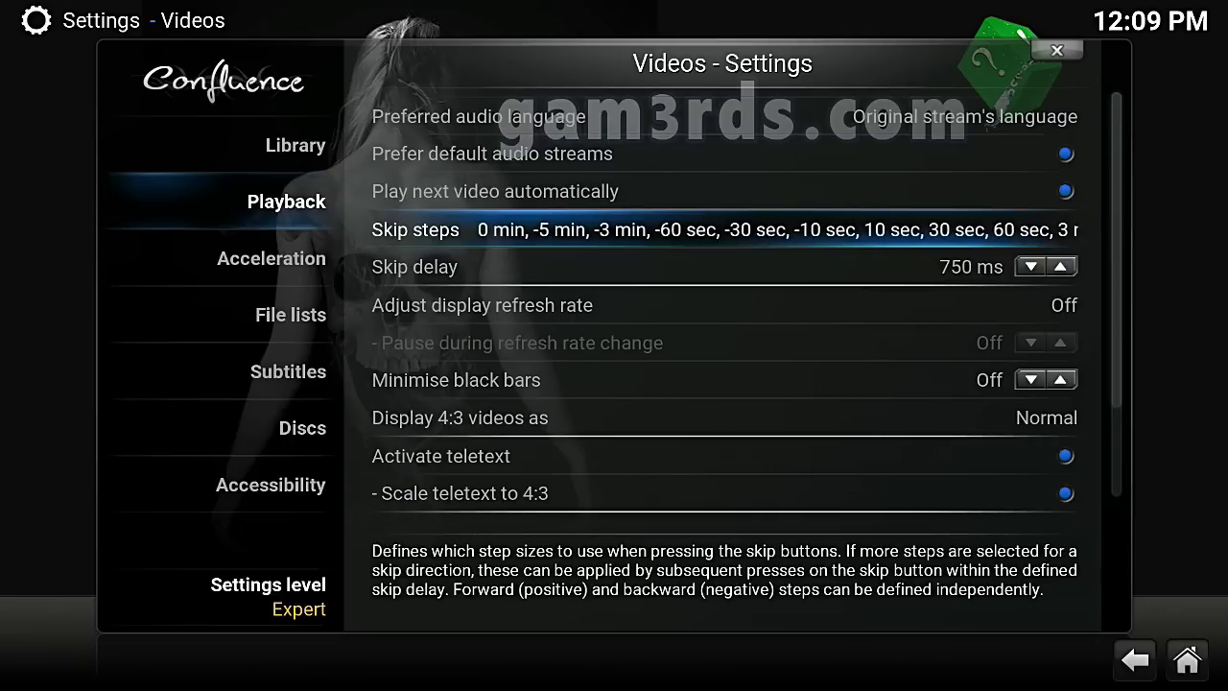
key("Down")
key("Up")
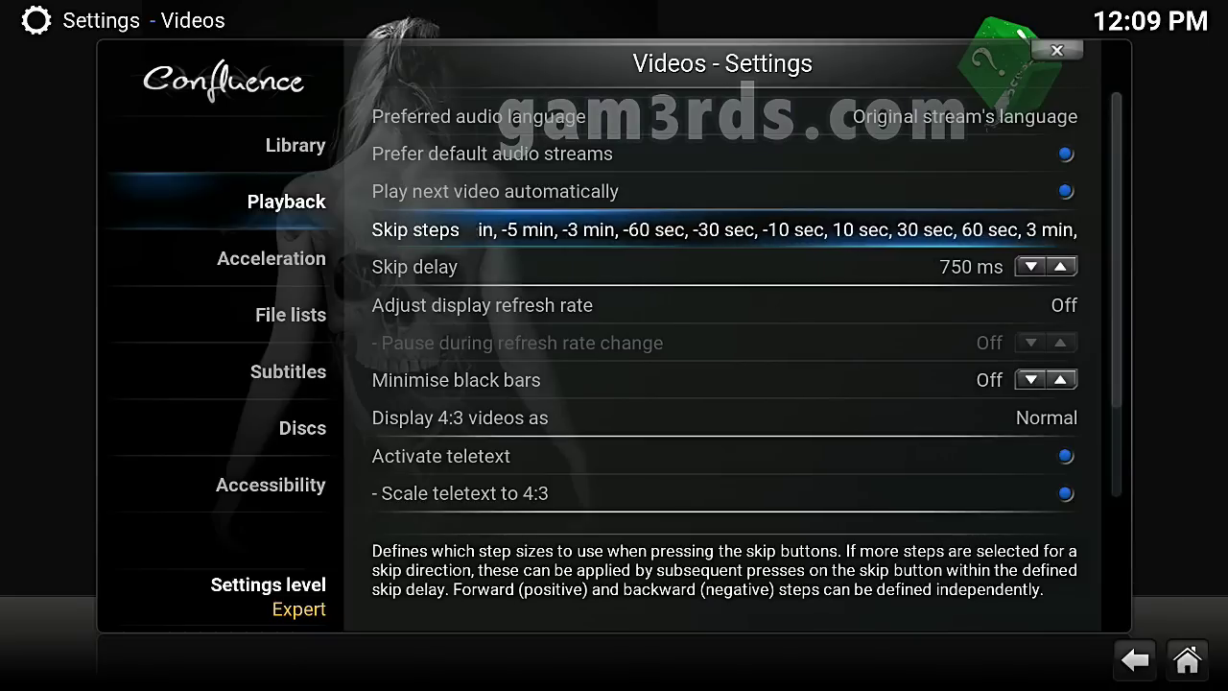
key("Down")
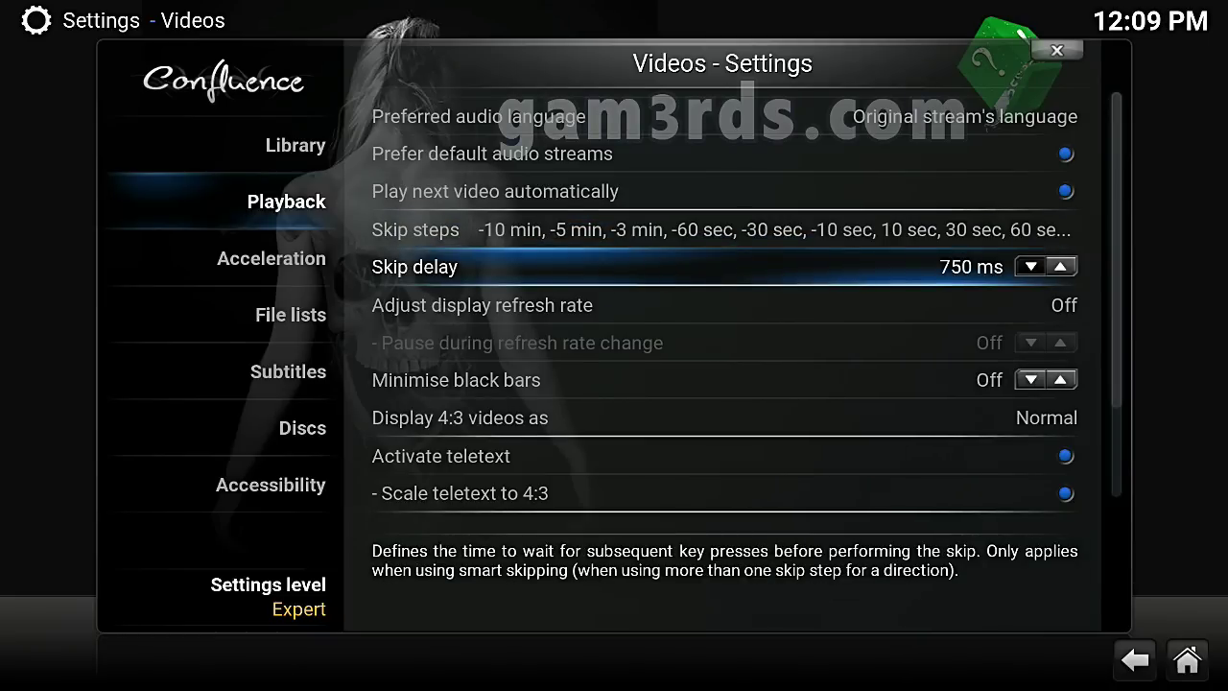
key("Down")
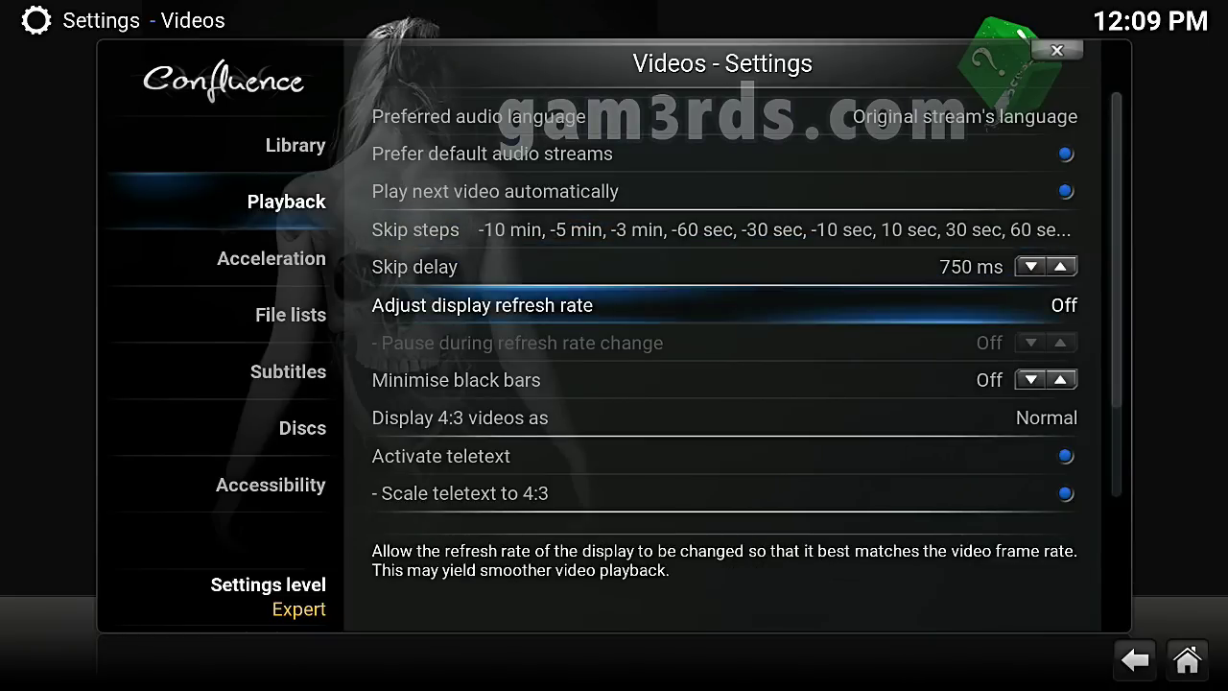
key("Down")
key("Down")
key("Up")
key("Down")
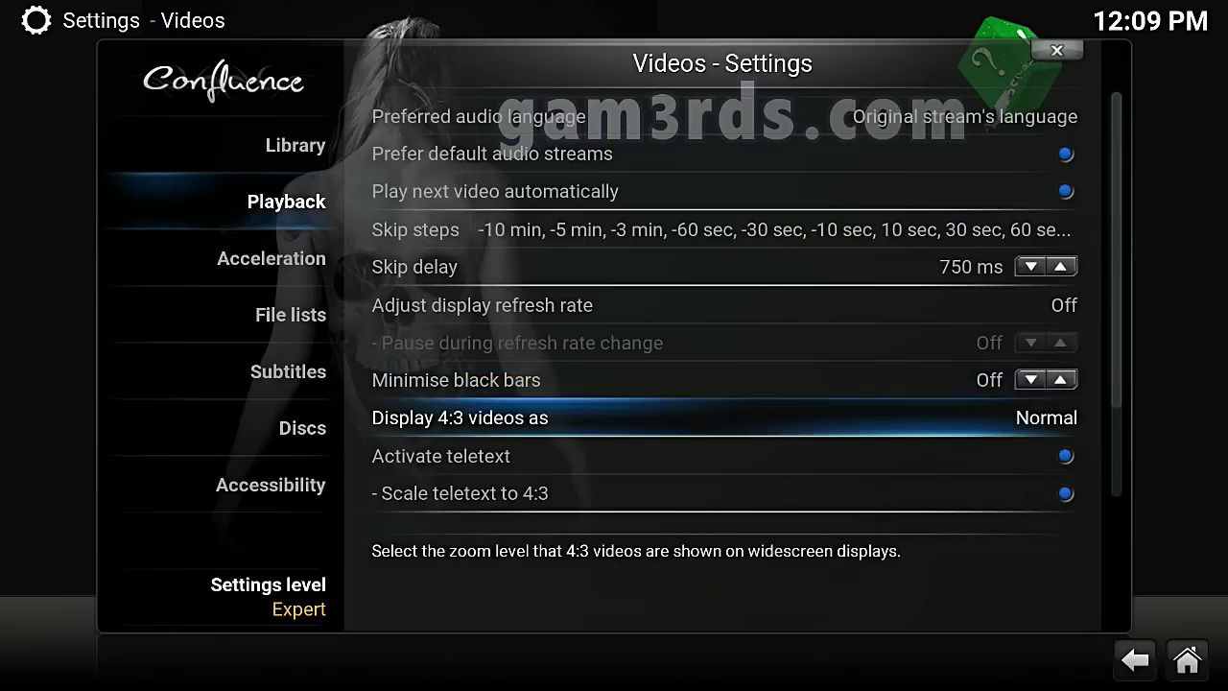
Browse the 4:3 display choices Normal, Wide zoom and Stretch 16:9
key("Return")
key("Down")
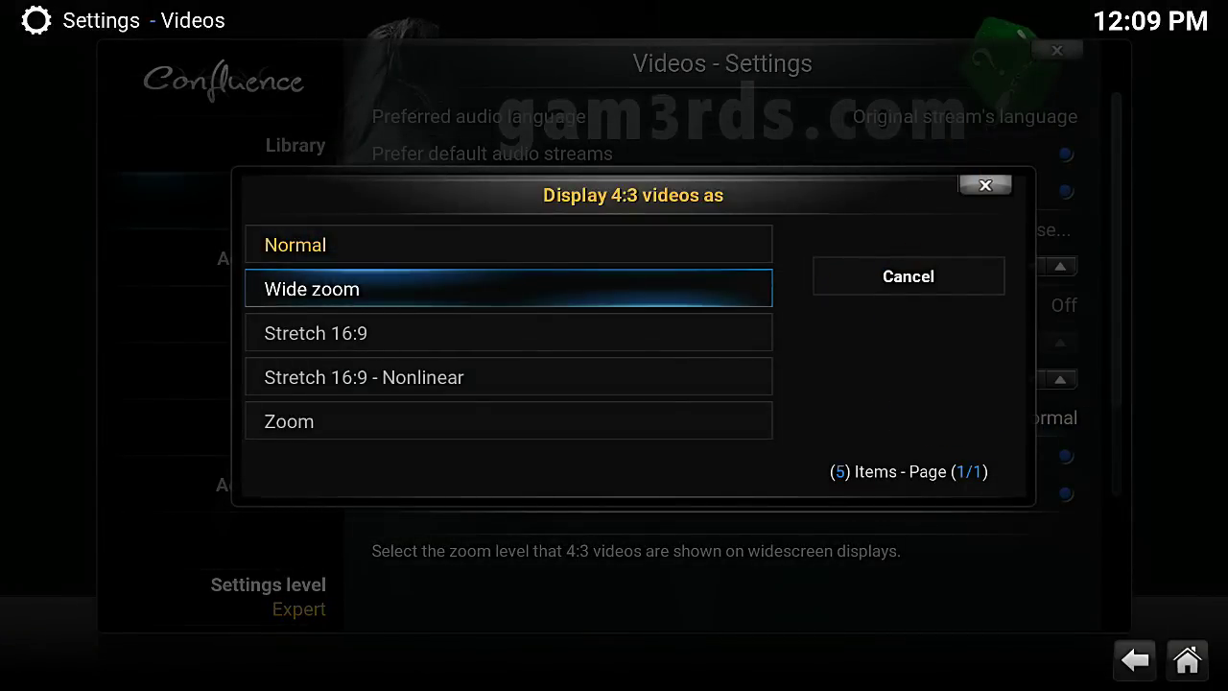
key("Down")
key("Down")
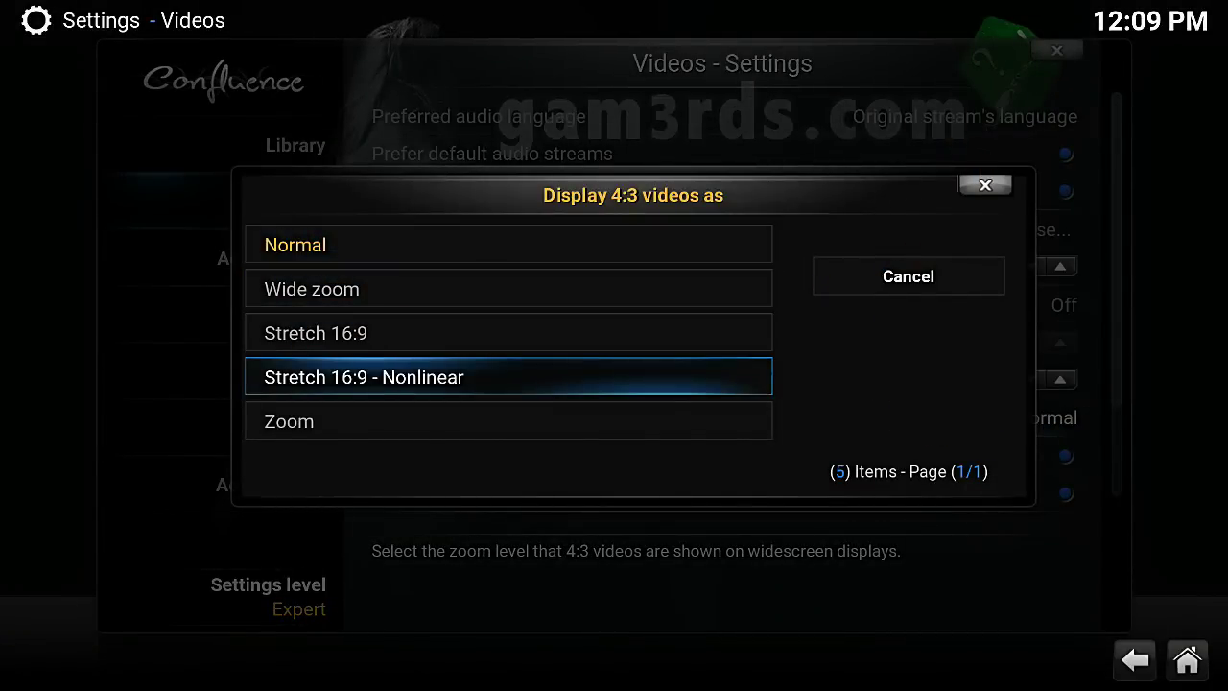
key("Up")
key("Up")
key("Up")
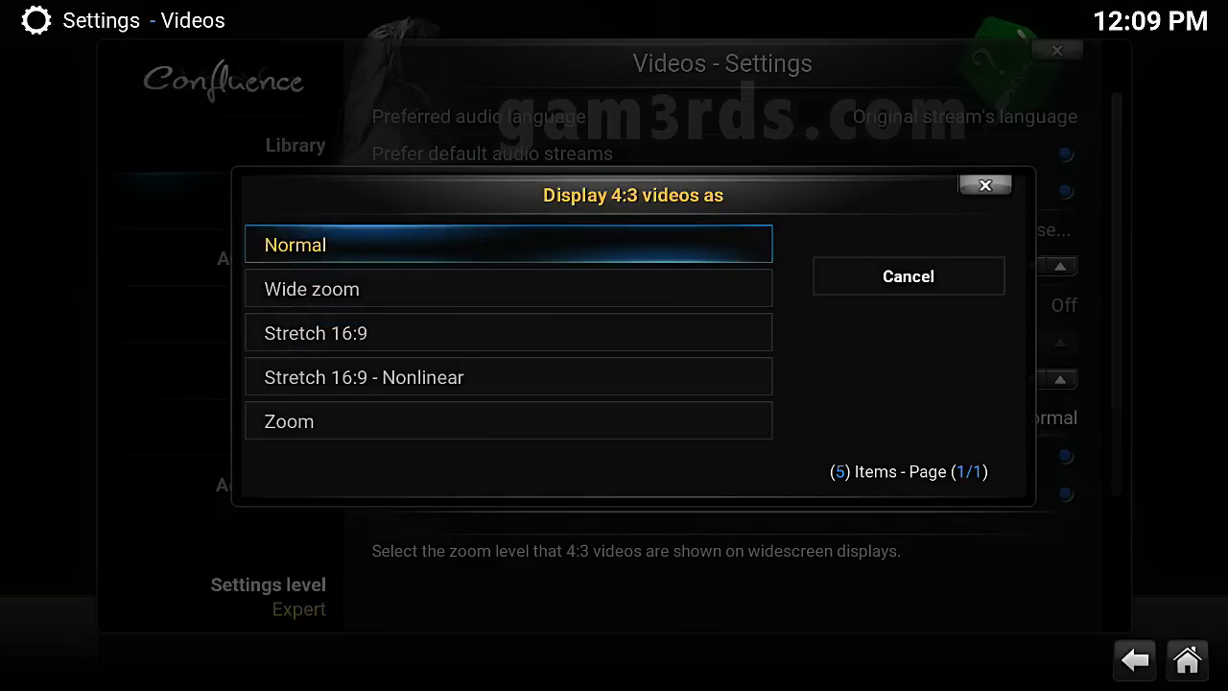
key("Down")
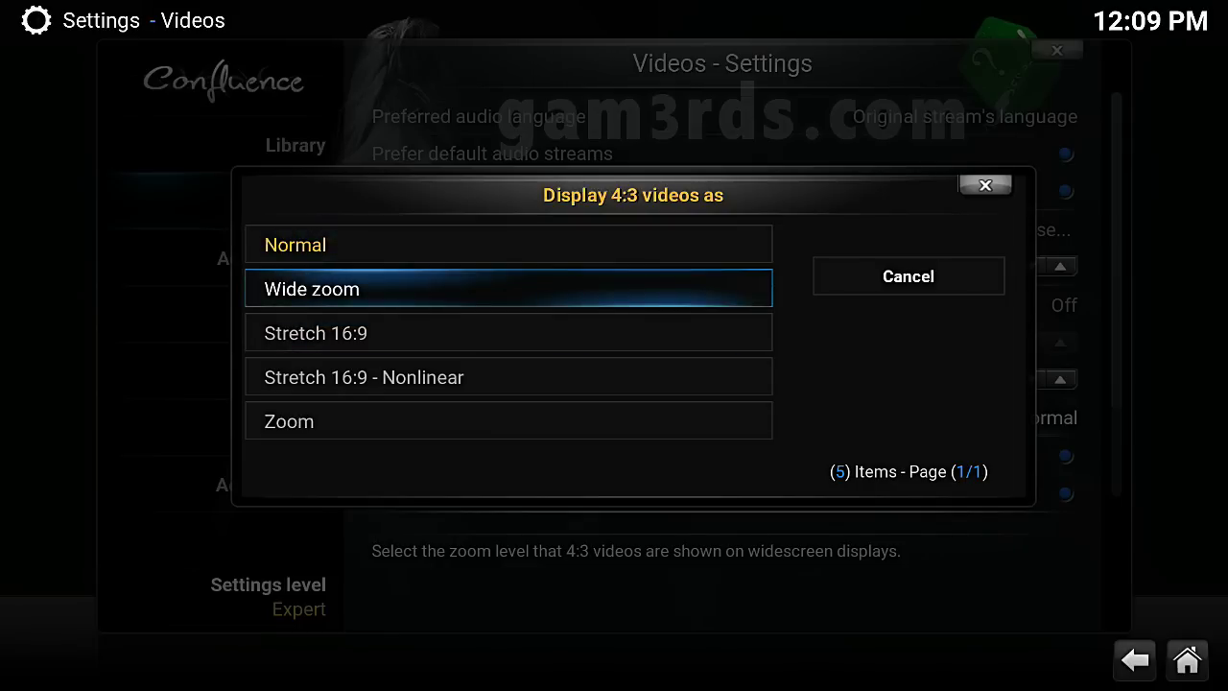
key("Down")
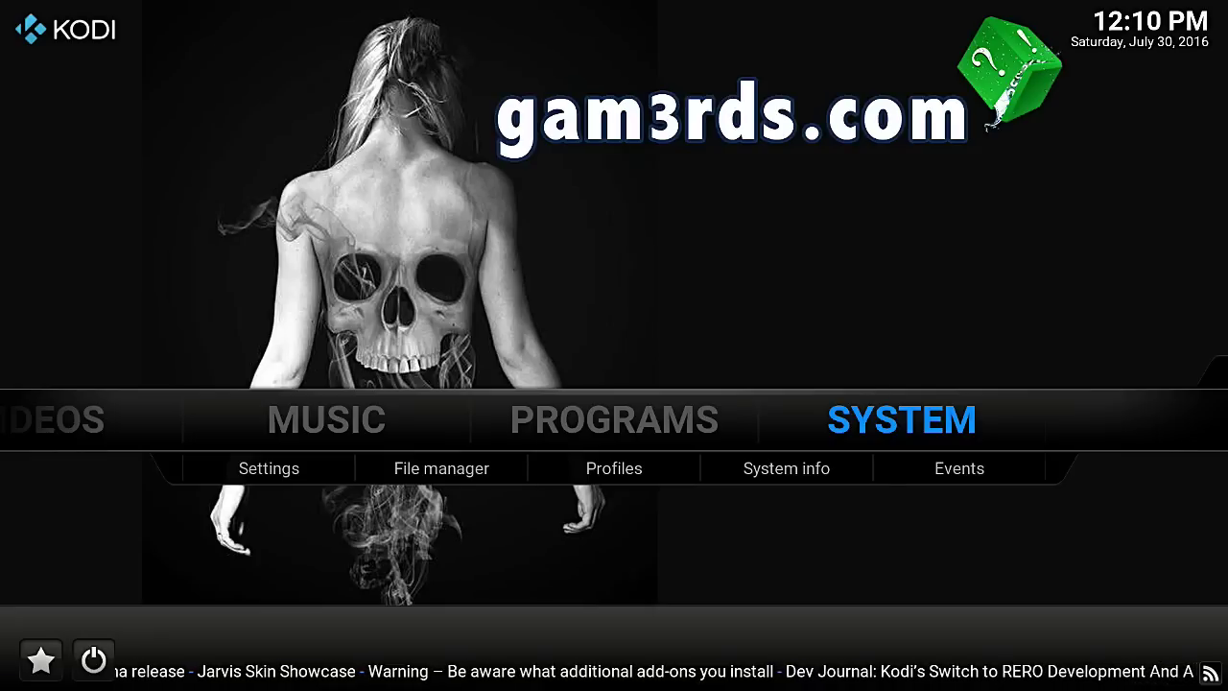
Return to Video Playback settings and focus Preferred audio language
key("Return")
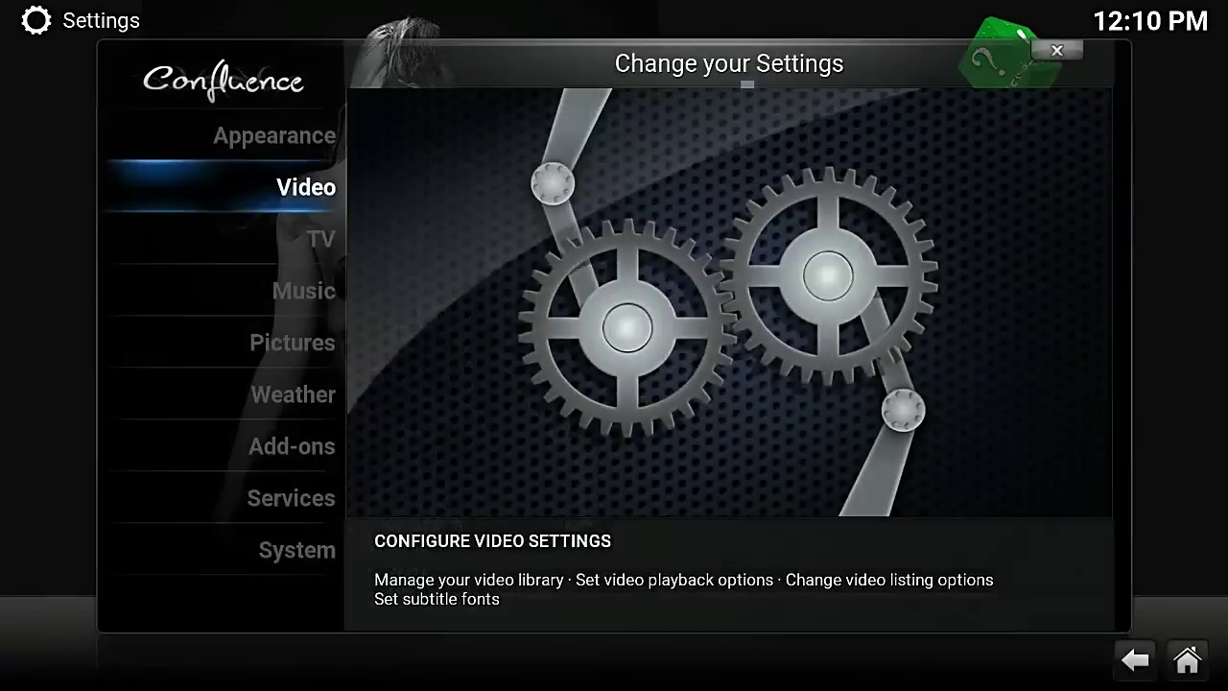
key("Return")
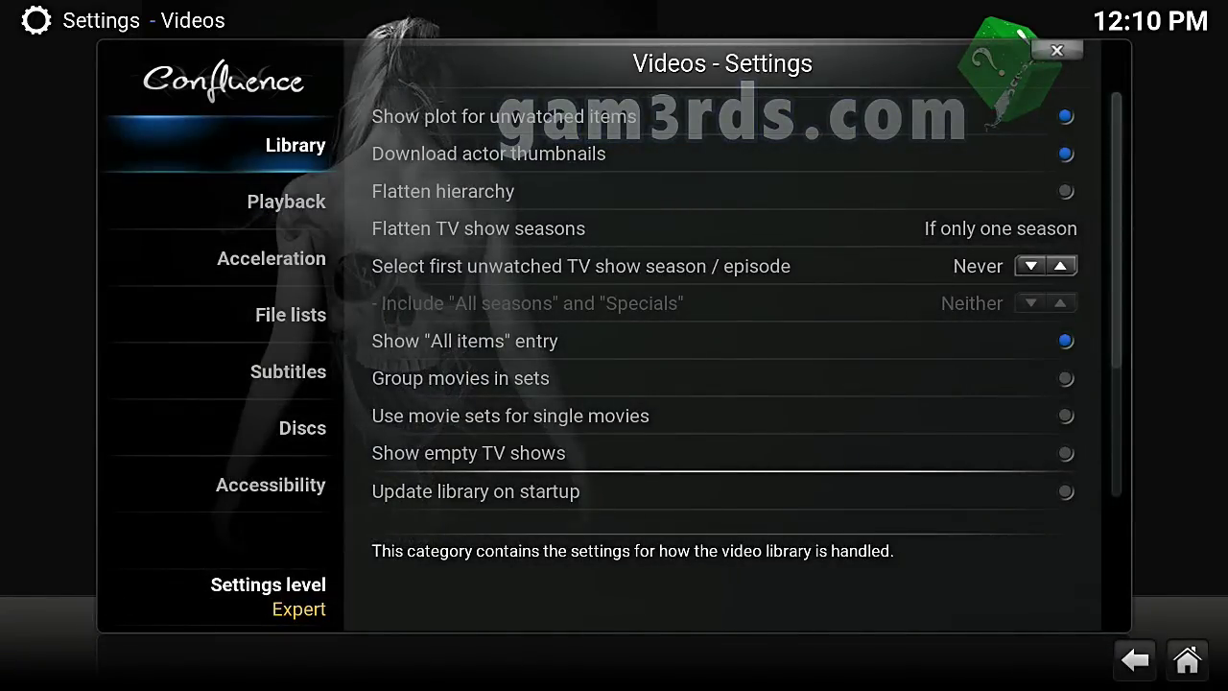
key("Down")
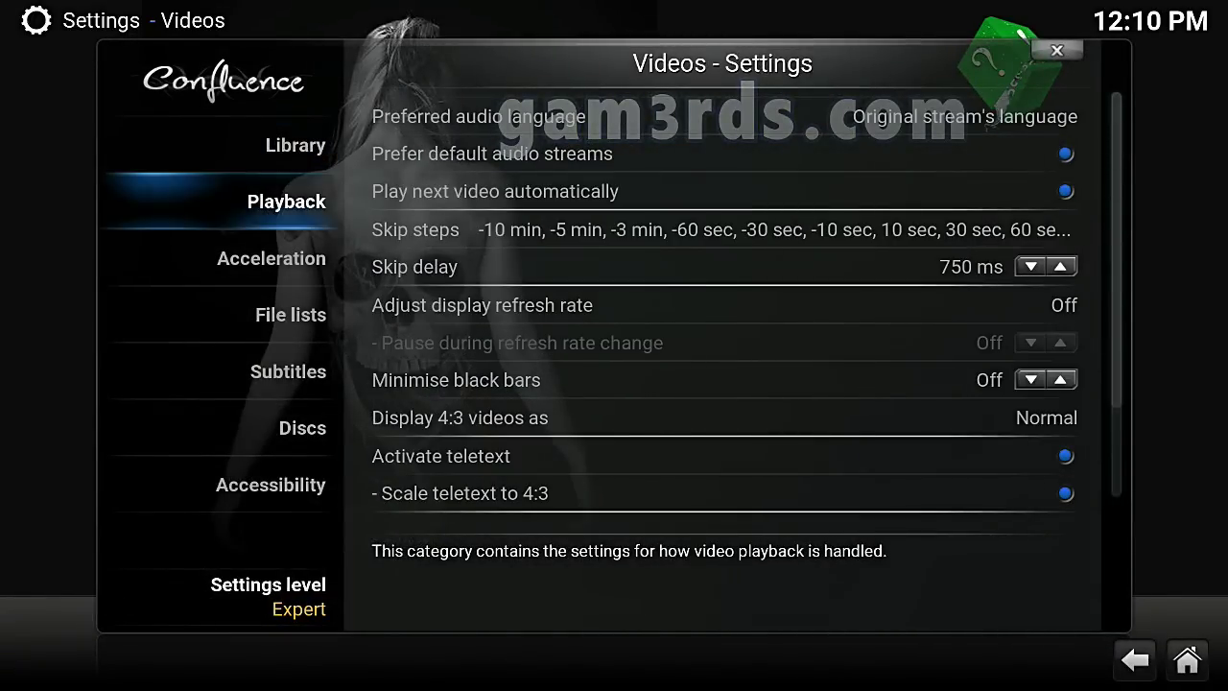
key("Right")
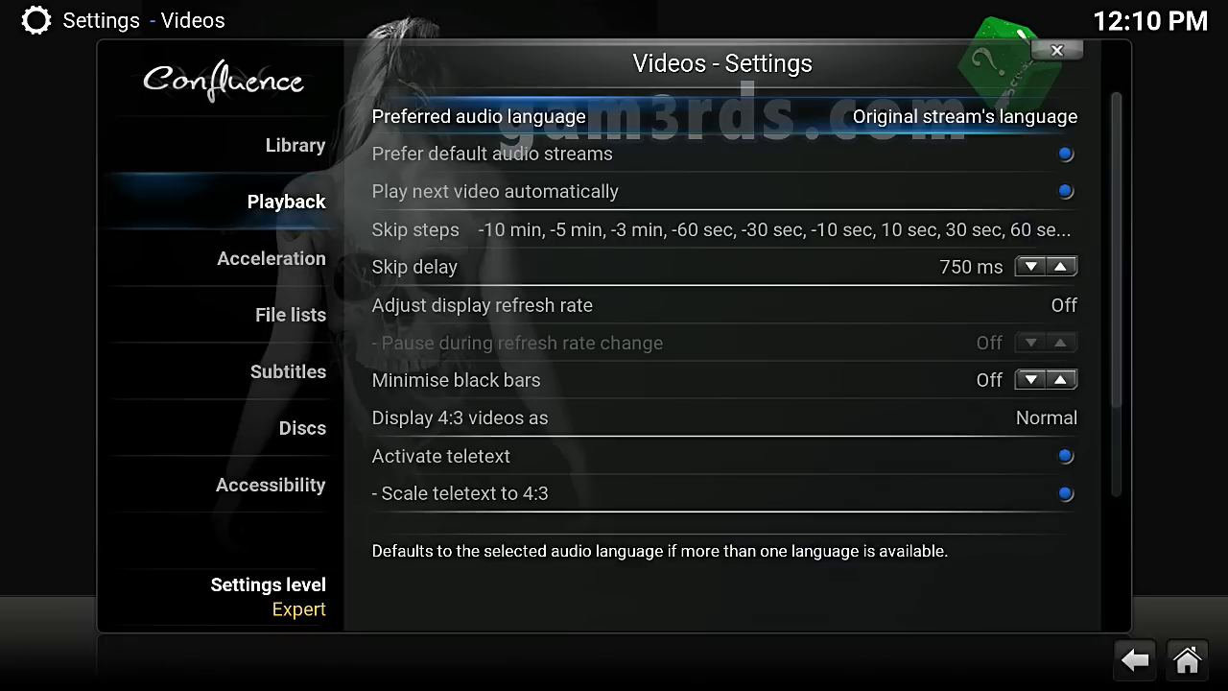
Open the preferred audio language list and browse from Arabic down to the C languages
key("Return")
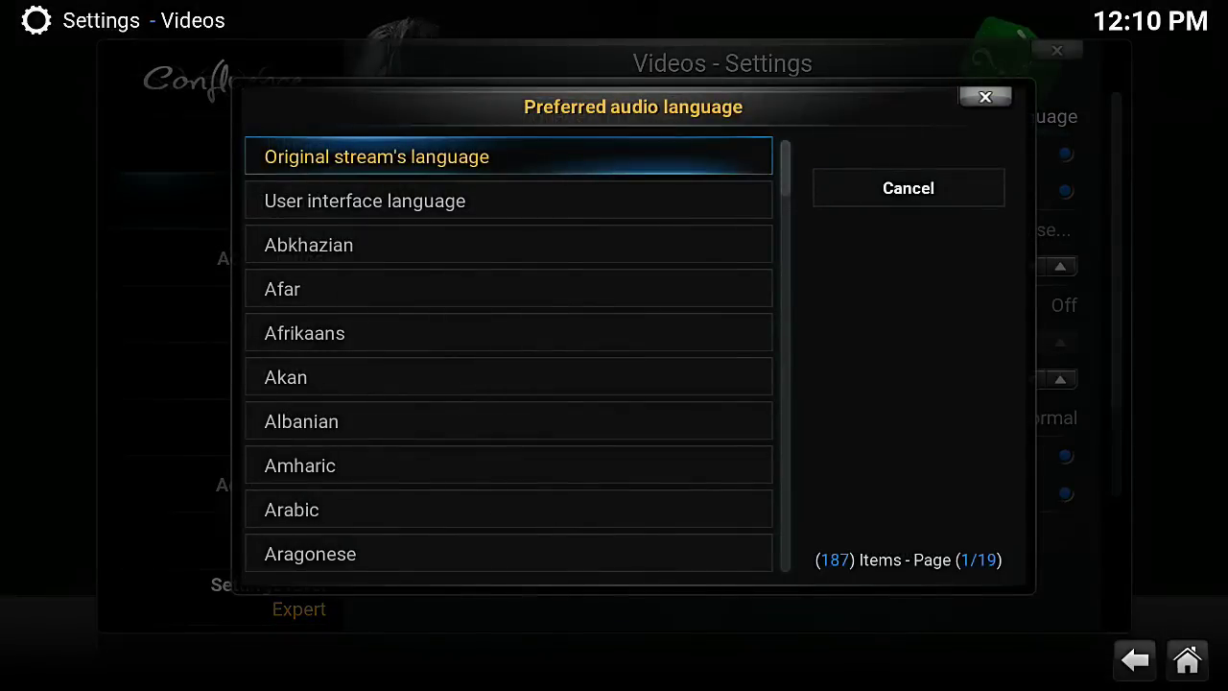
key("Down")
key("Down")
key("Down")
key("Down")
key("Down")
key("Down")
key("Down")
key("Down")
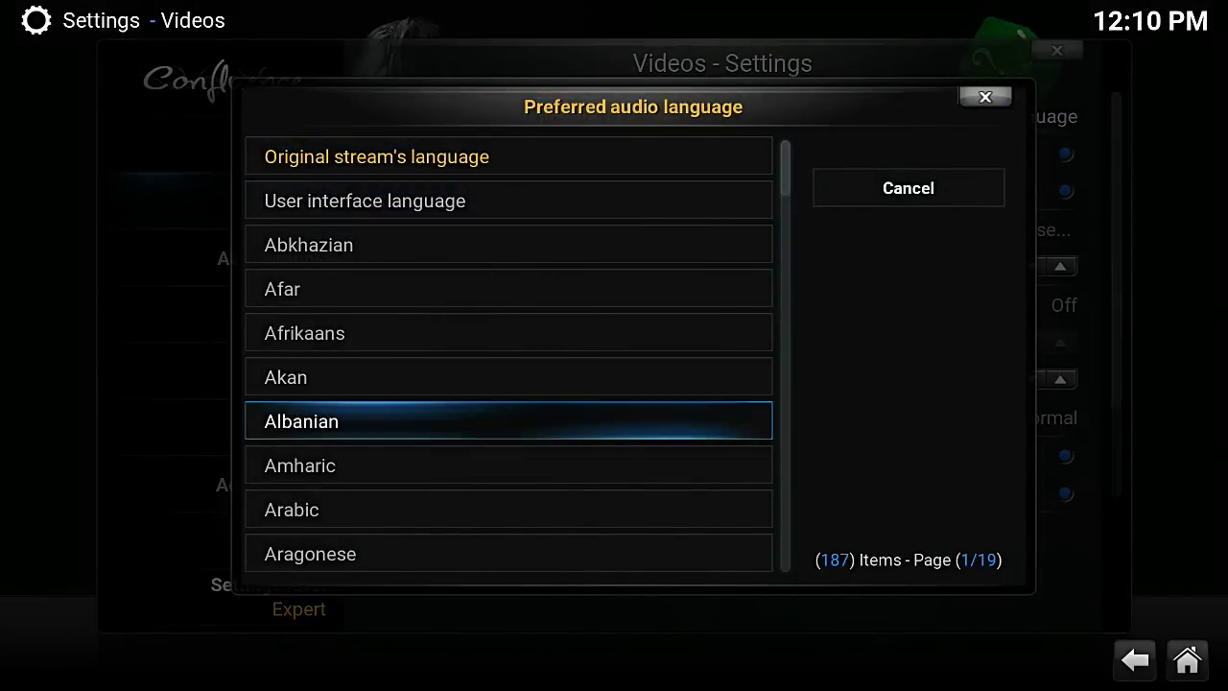
key("Down")
key("Down")
key("Down")
key("Down")
key("Down")
key("Down")
key("Down")
key("Down")
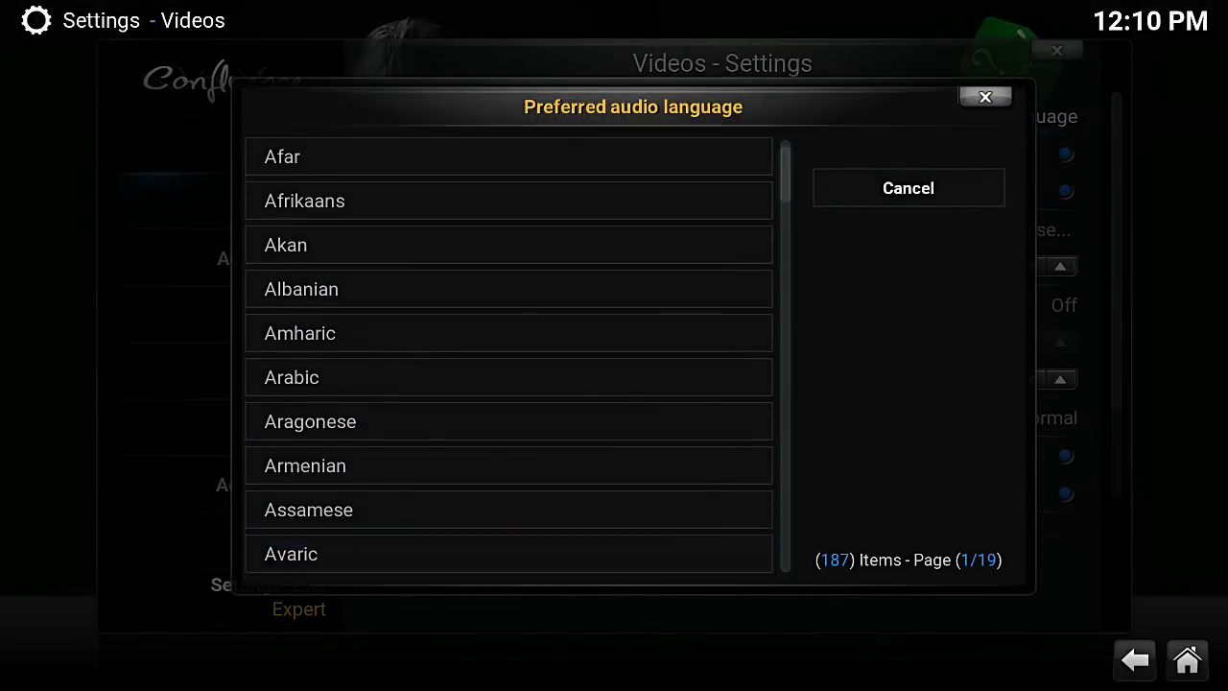
key("Down")
key("Down")
key("Down")
key("Down")
key("Down")
key("Down")
key("Down")
key("Down")
key("Down")
key("Down")
key("Down")
key("Down")
key("Down")
key("Down")
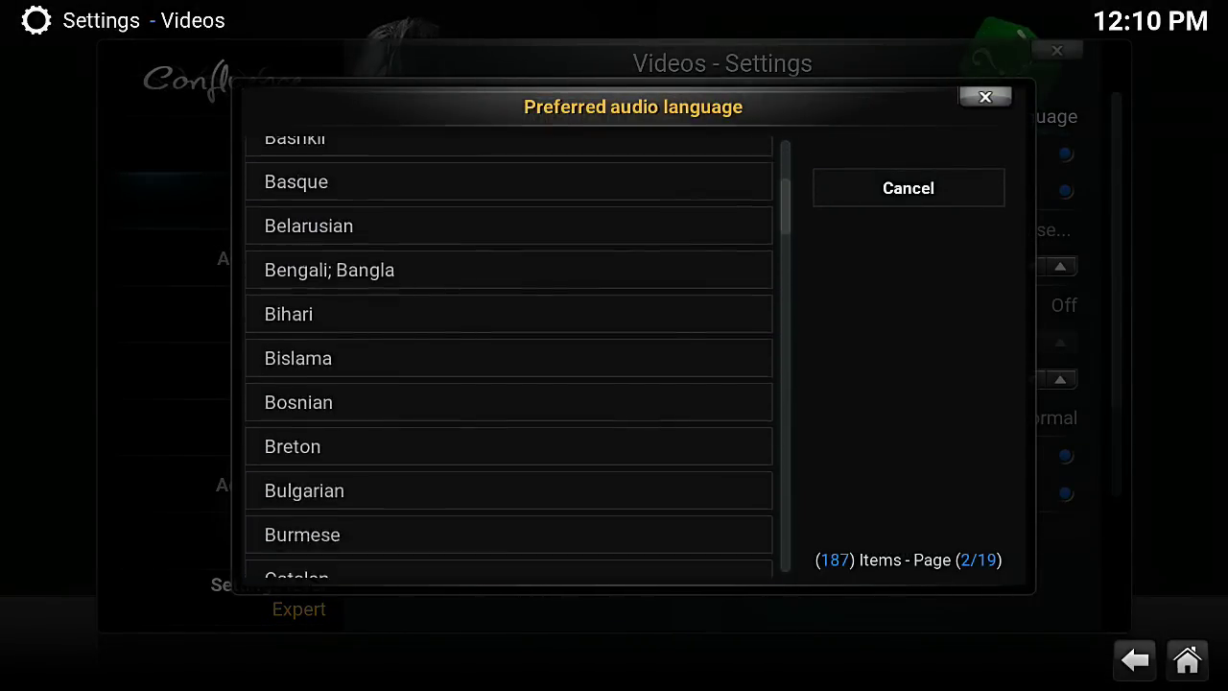
key("Down")
key("Down")
key("Down")
key("Down")
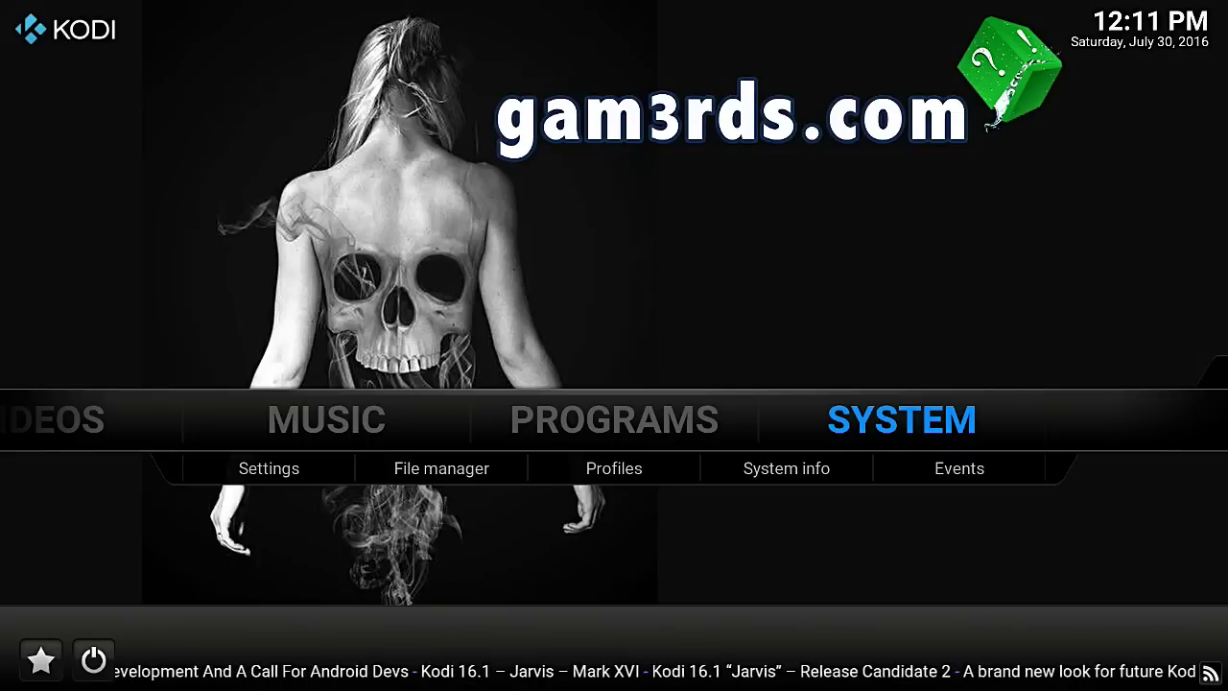
Go to Settings > Appearance > International and highlight the Temperature unit setting
key("Down")
key("Return")
key("Up")
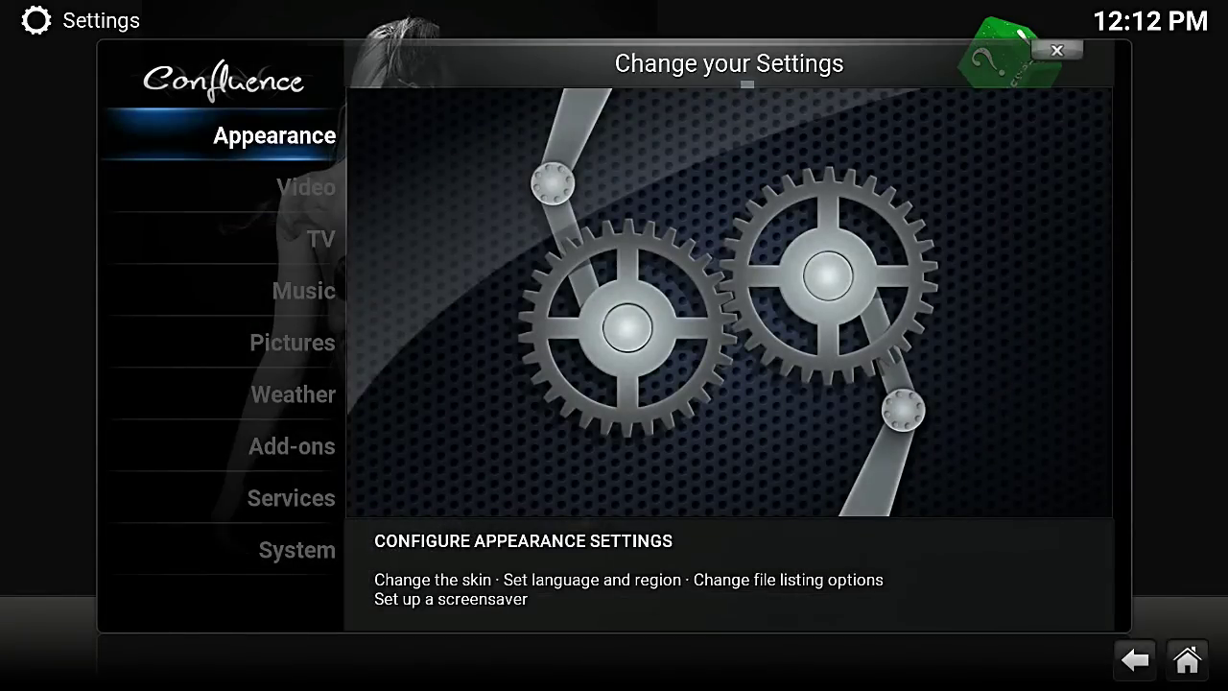
key("Return")
key("Down")
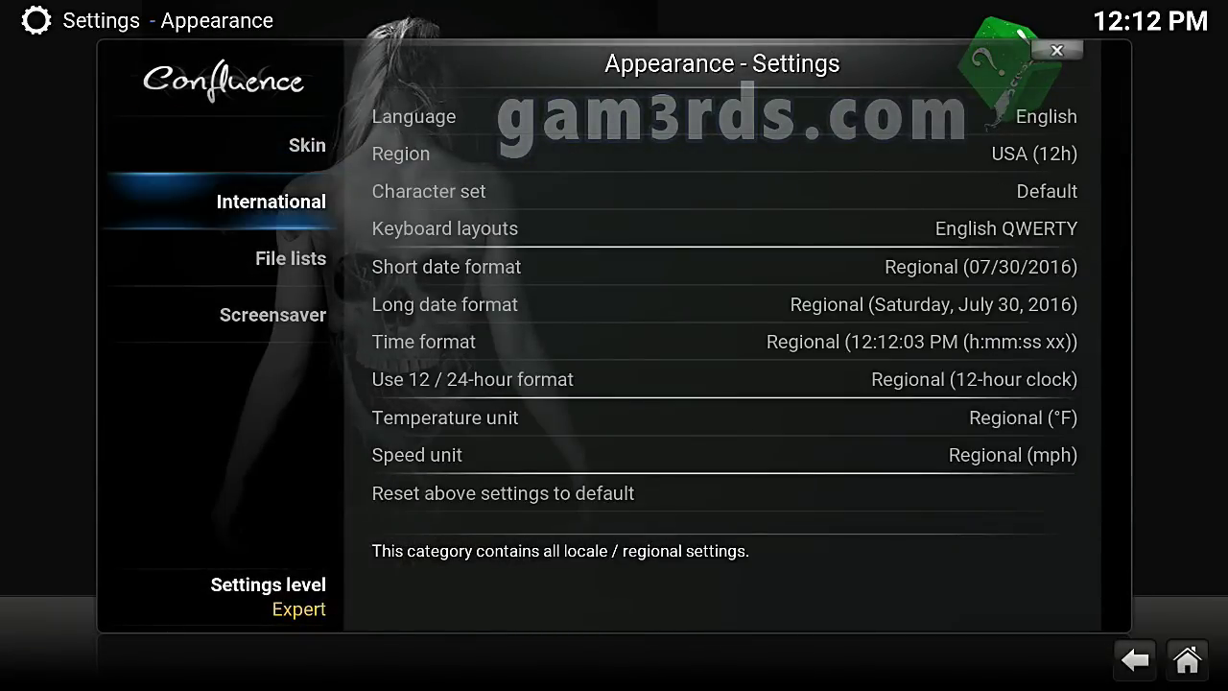
key("Right")
key("Down")
key("Down")
key("Down")
key("Down")
key("Down")
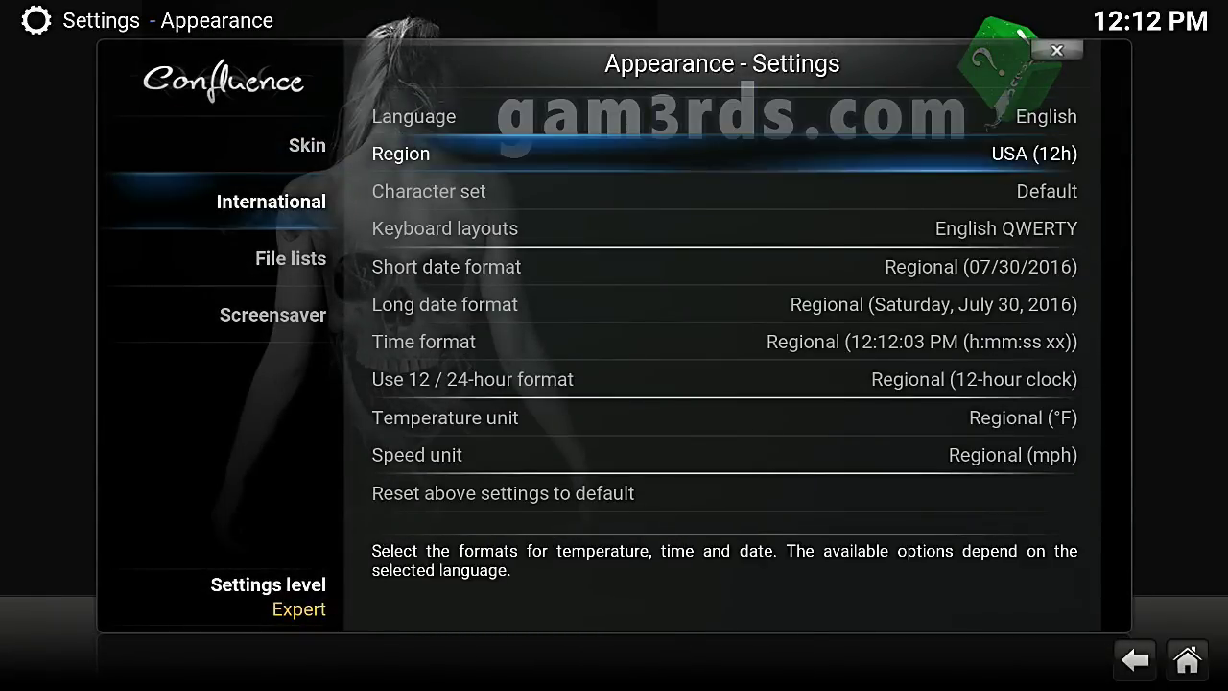
key("Down")
key("Down")
key("Down")
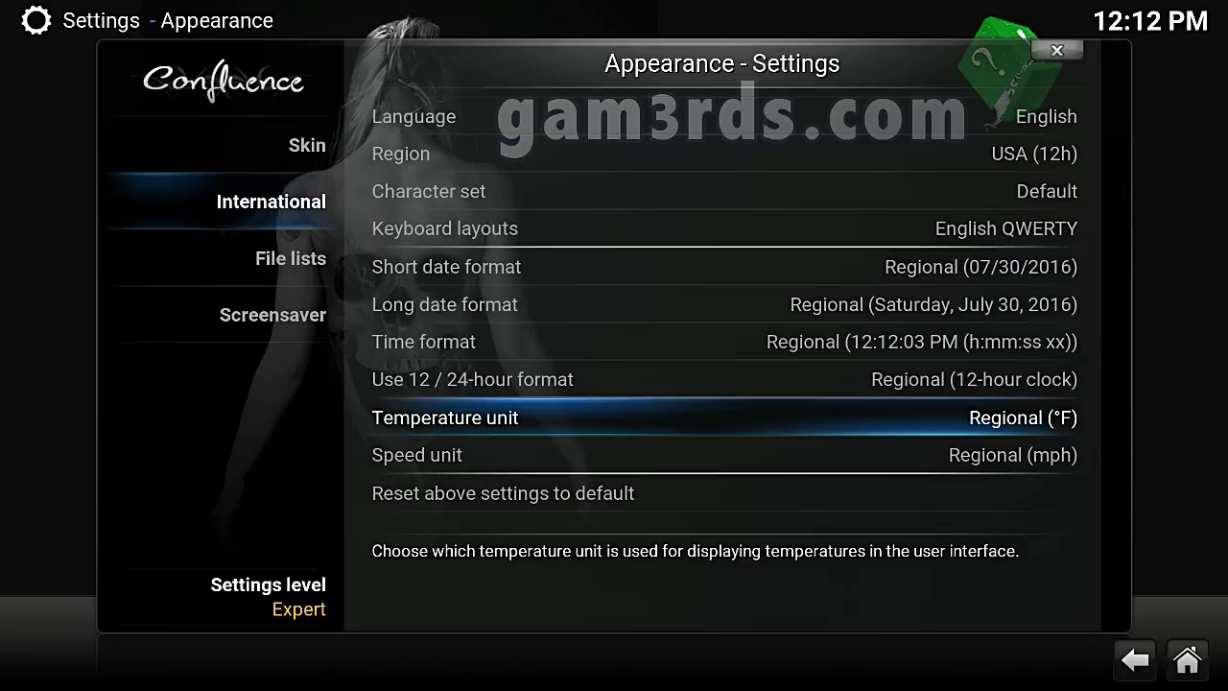
Browse the temperature units from °F to °N and cancel, keeping Regional (°F)
key("Return")
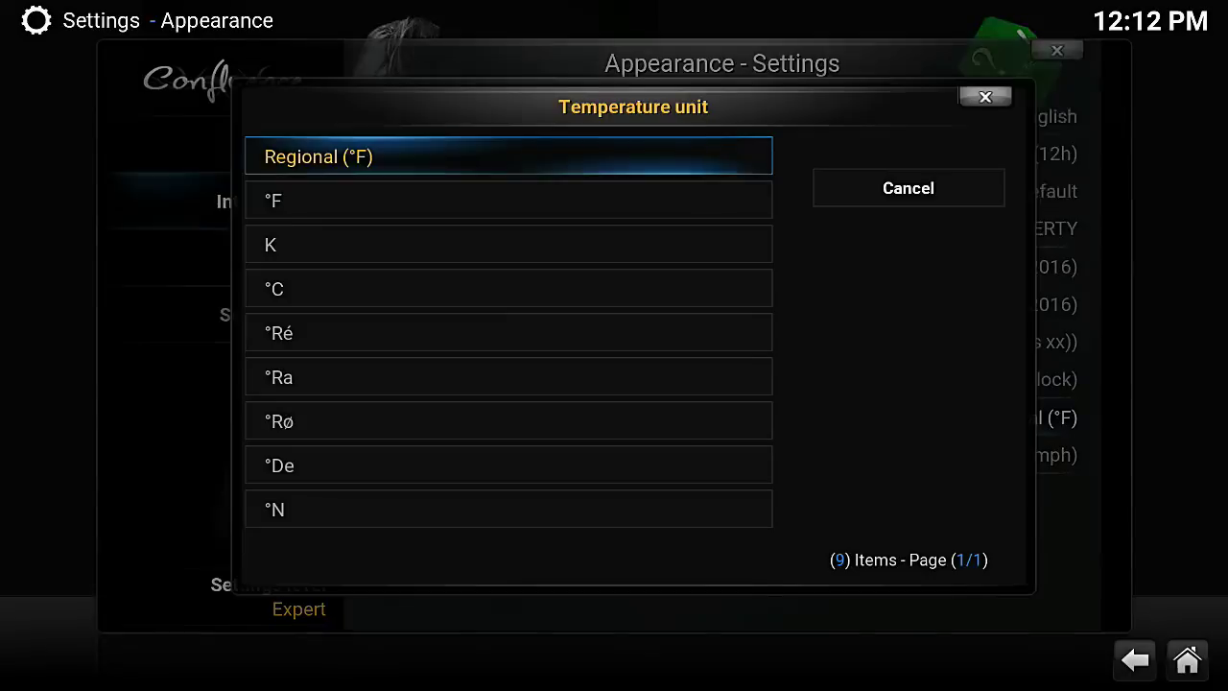
key("Down")
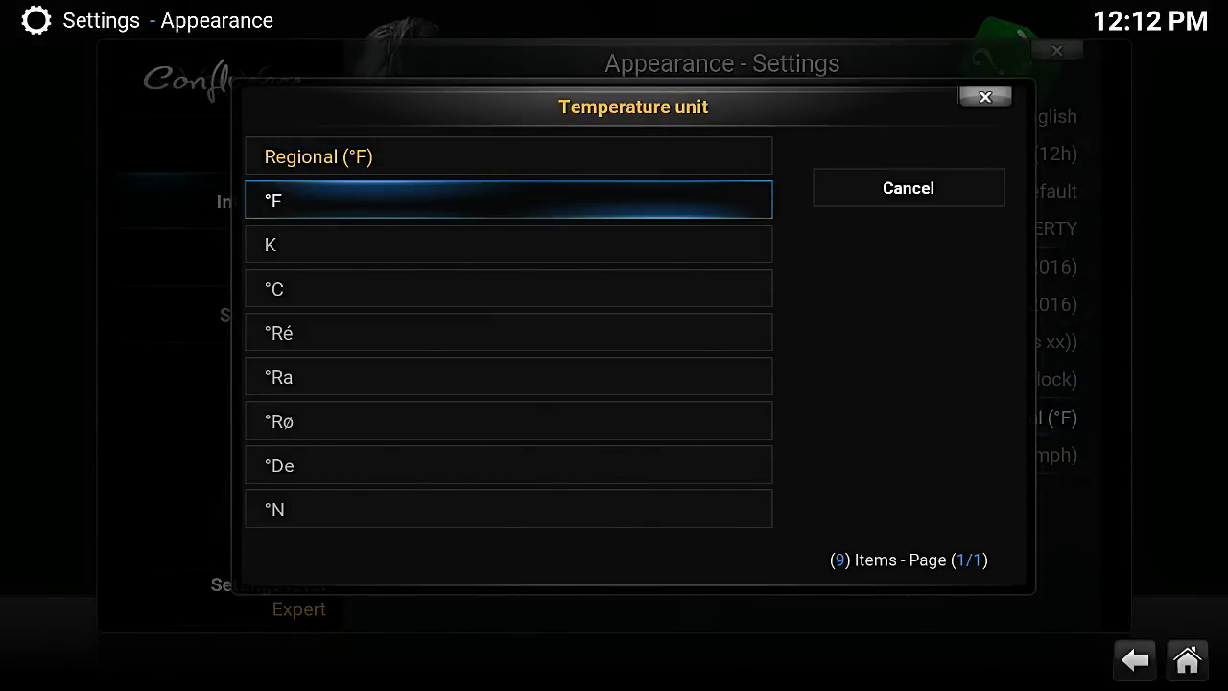
key("Down")
key("Down")
key("Down")
key("Down")
key("Down")
key("Down")
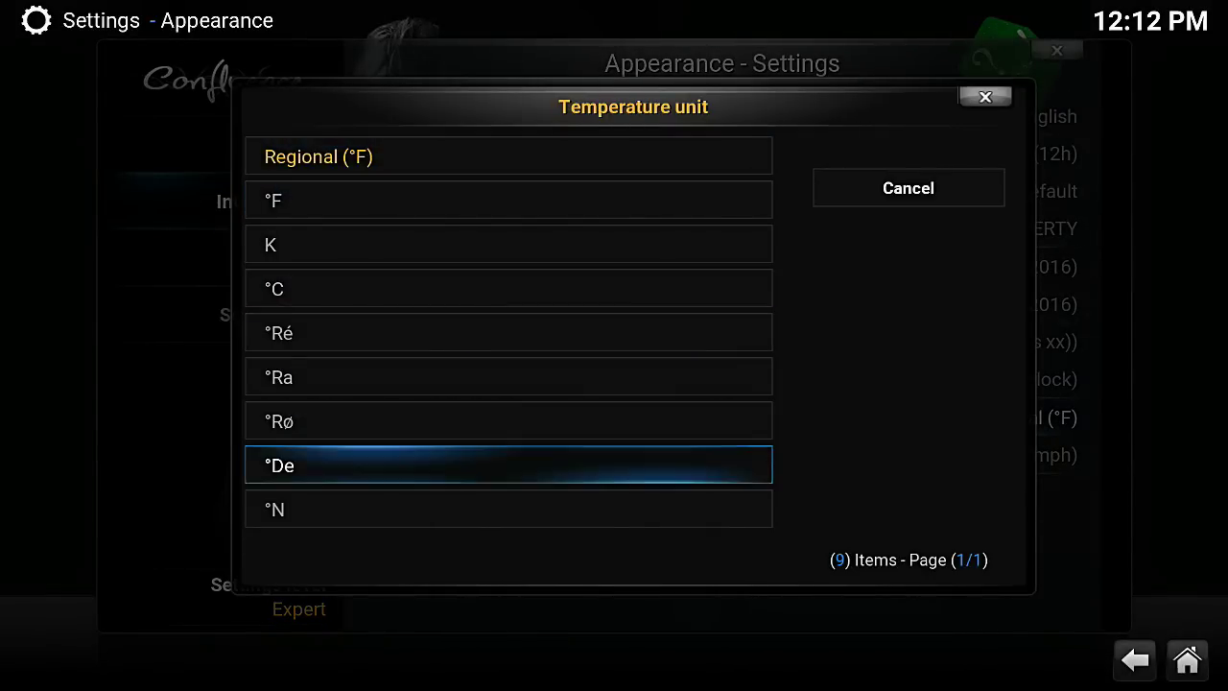
key("Down")
key("Down")
key("Down")
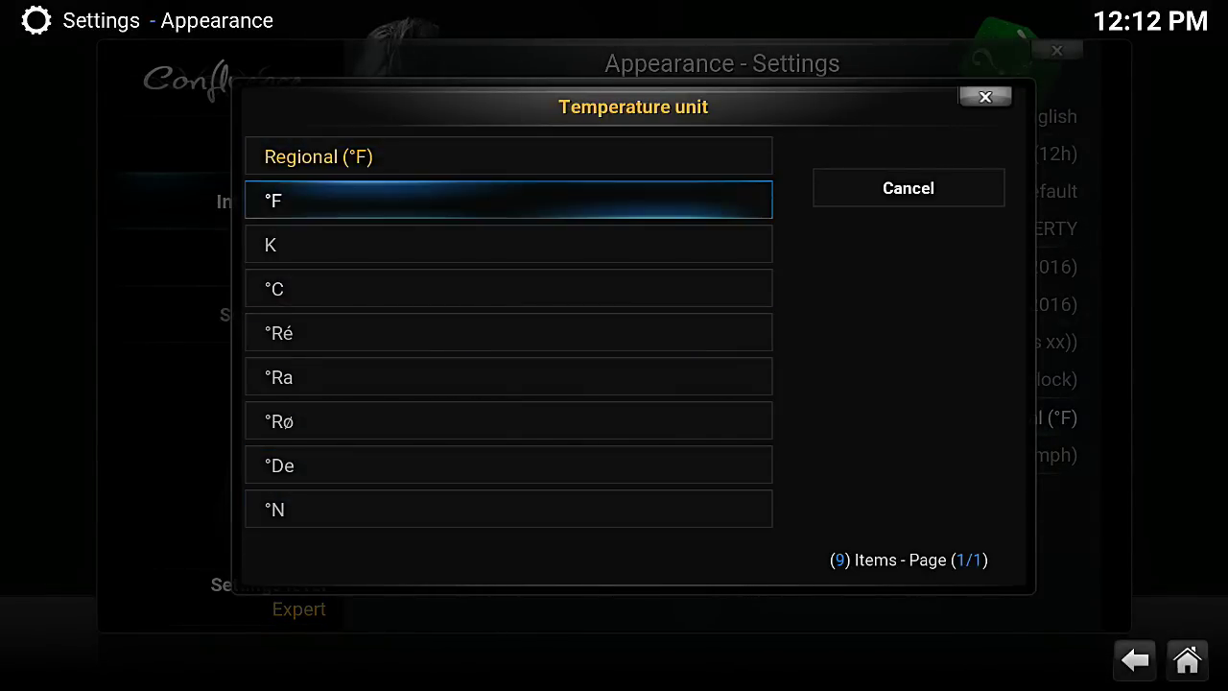
key("Up")
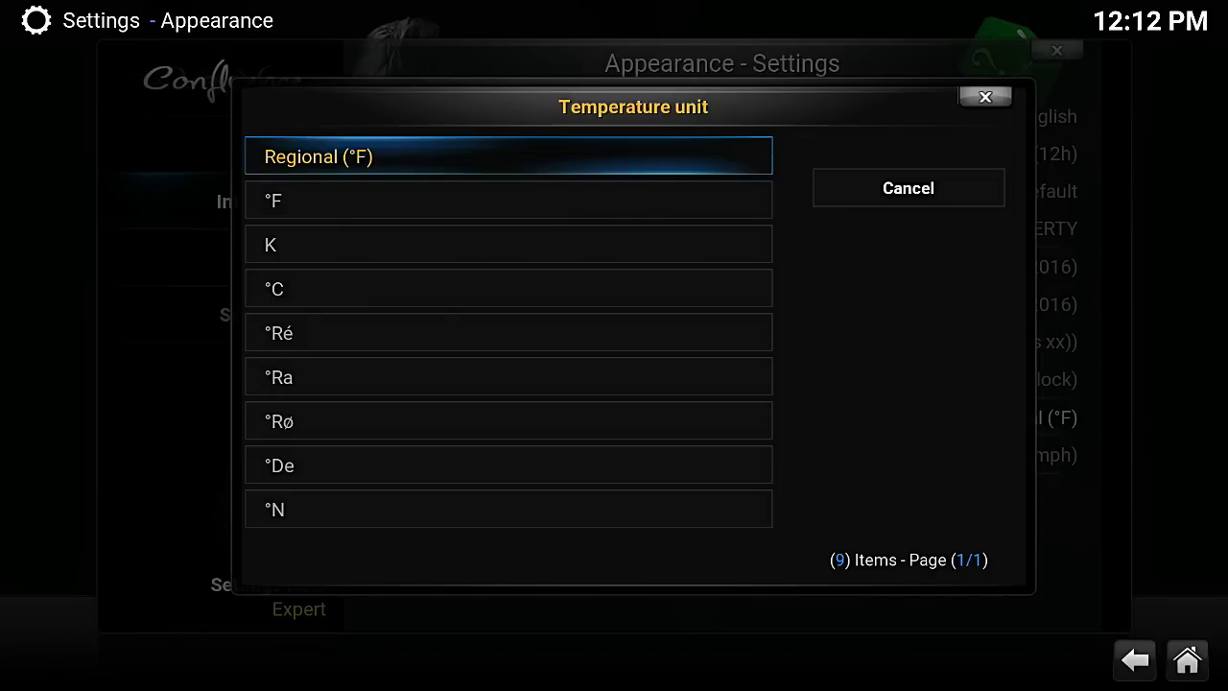
key("Down")
key("Down")
key("Down")
key("Down")
key("Down")
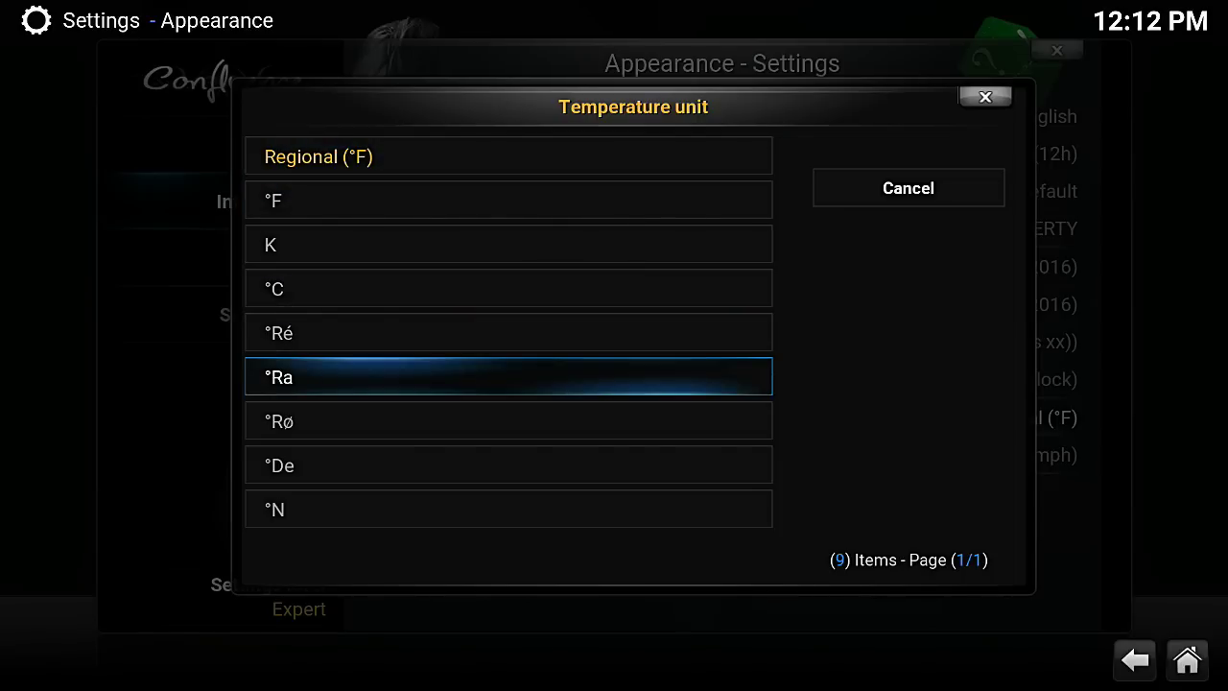
key("Up")
key("Up")
key("Up")
key("Up")
key("Up")
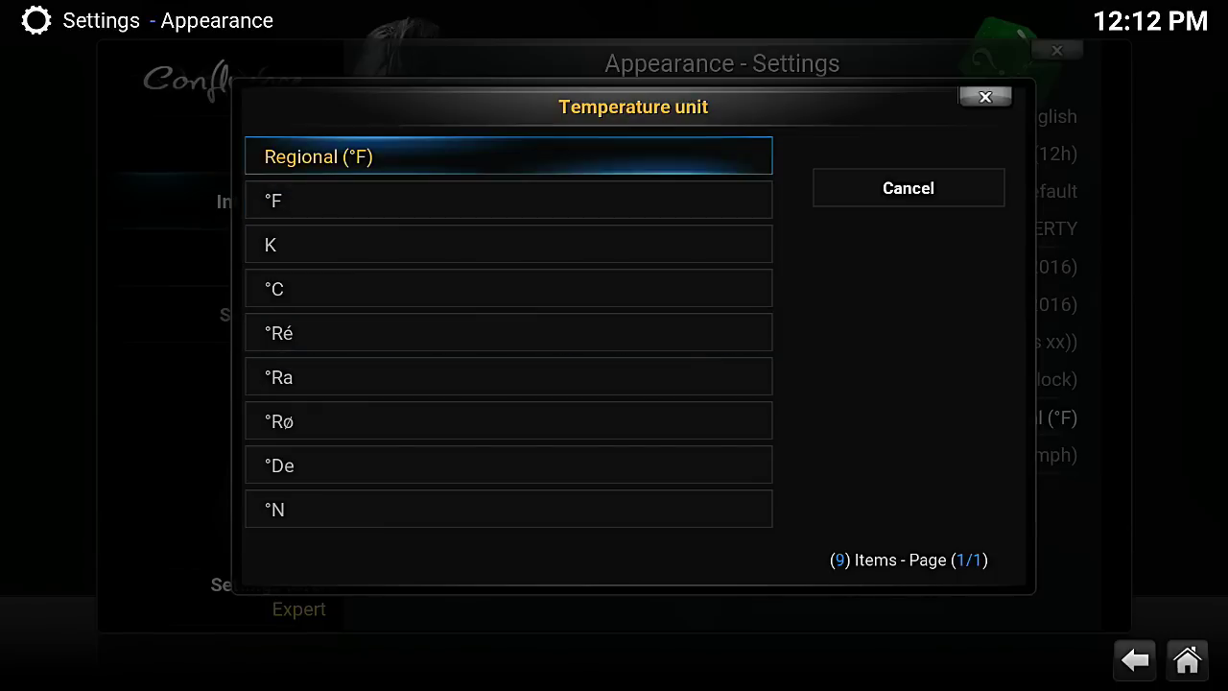
key("Right")
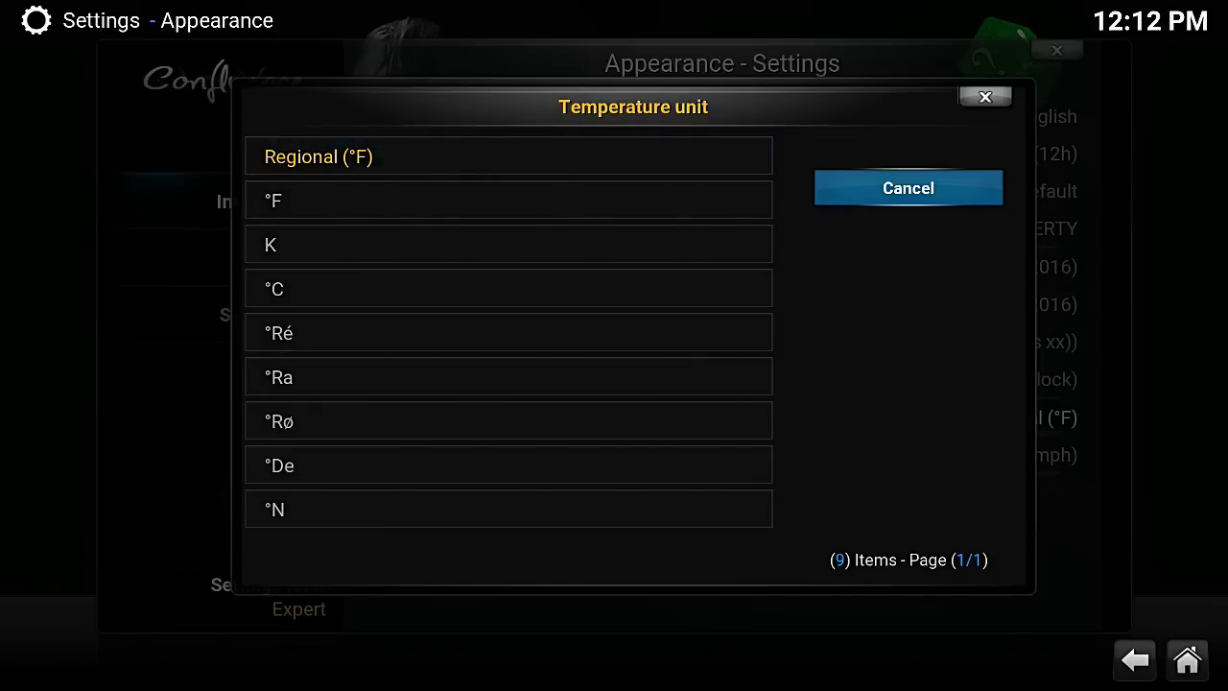
key("Return")
Open the Speed unit choices and browse through ft/s, mph and kts back to Regional (mph)
key("Down")
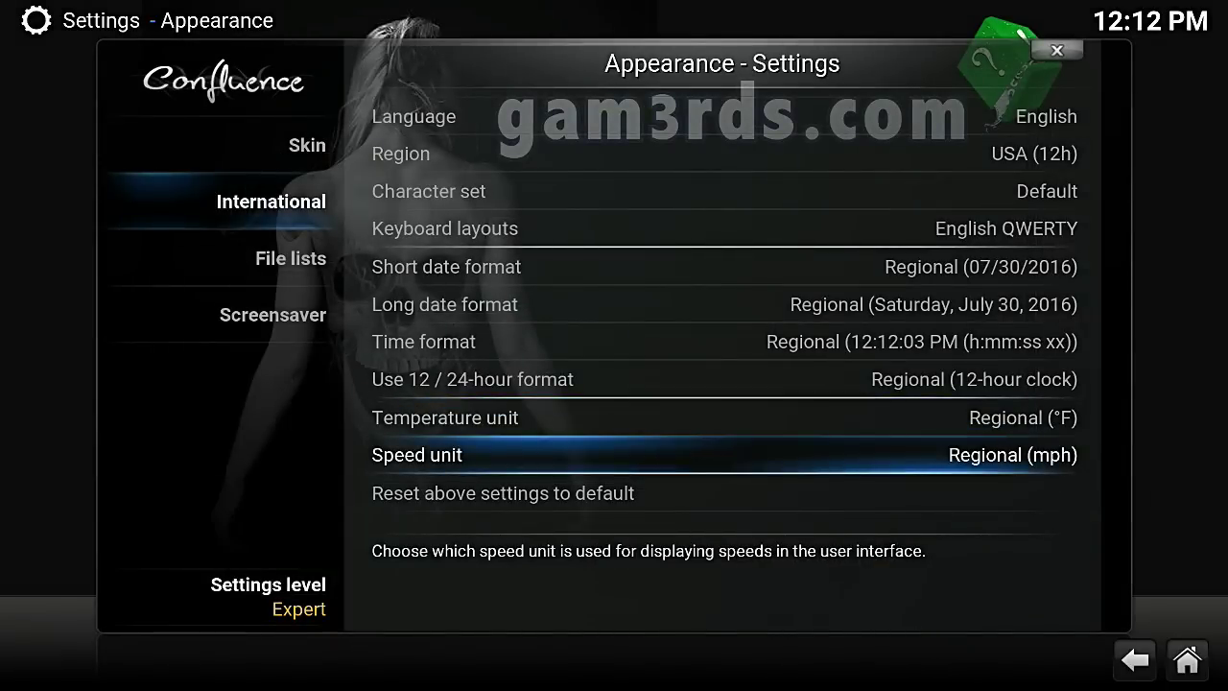
key("Return")
key("Down")
key("Down")
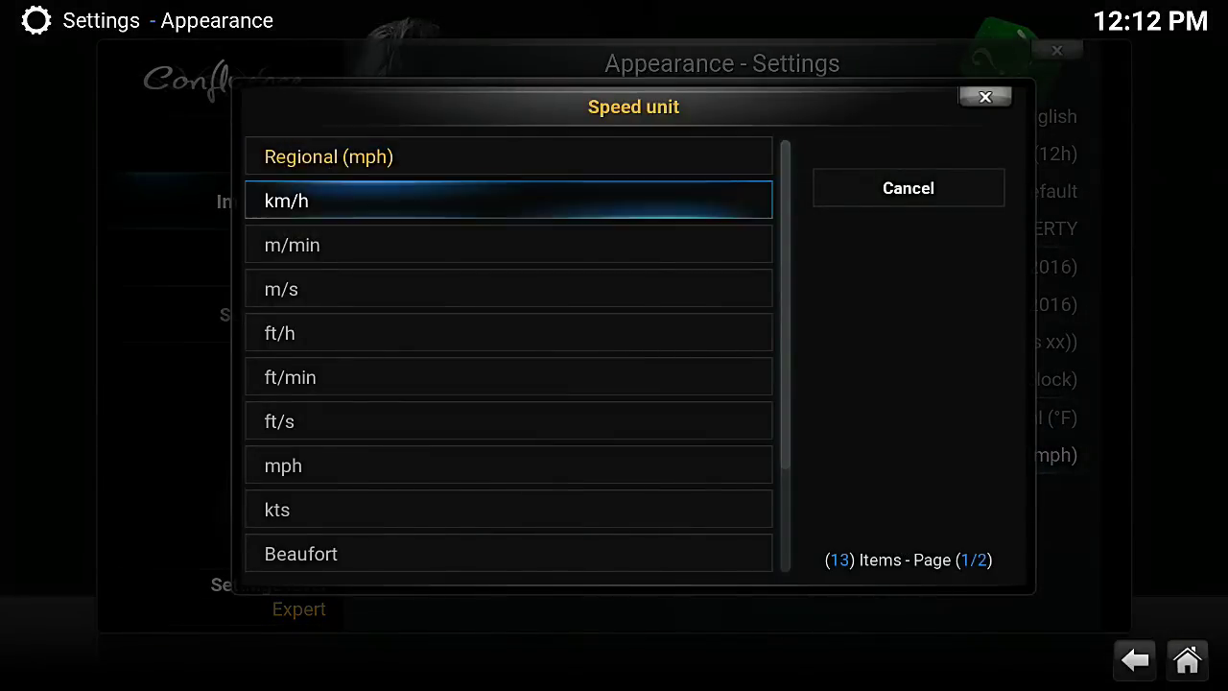
key("Down")
key("Down")
key("Down")
key("Down")
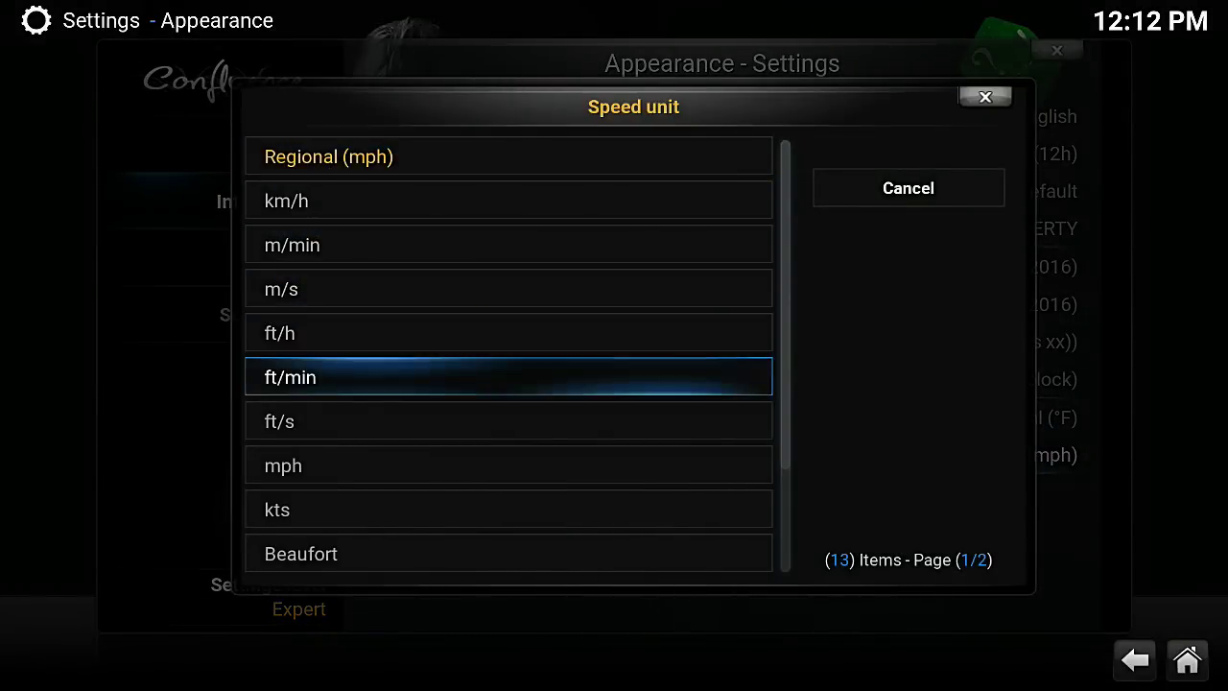
key("Down")
key("Down")
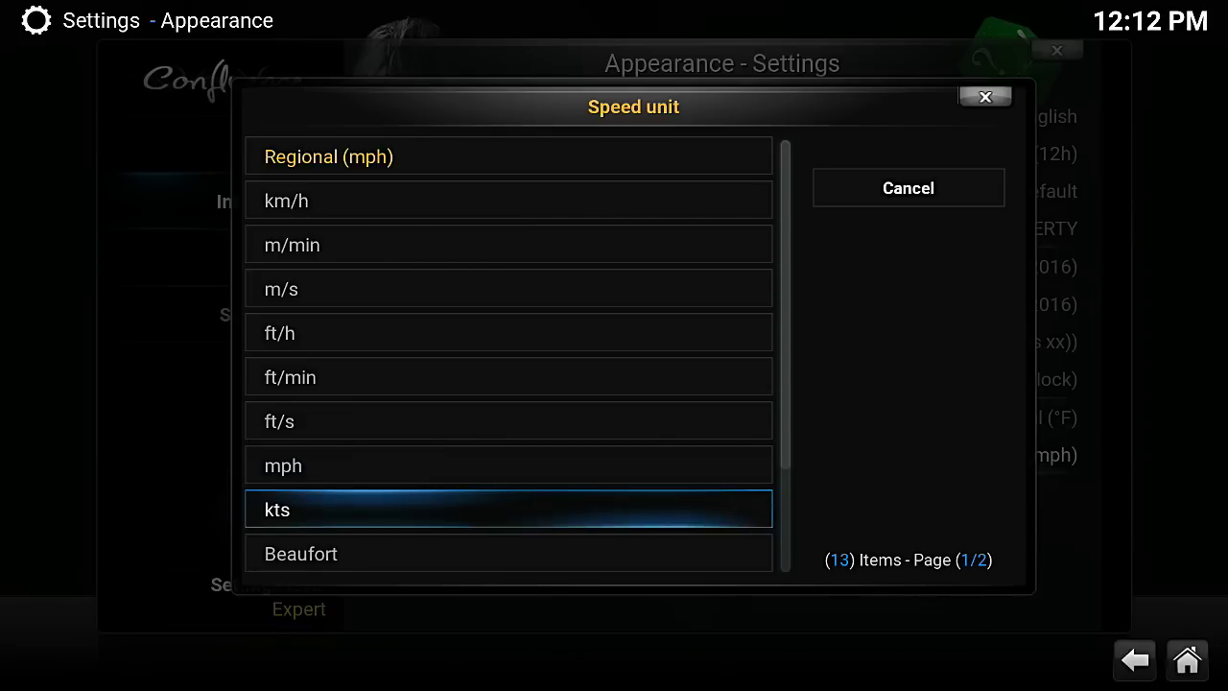
key("Down")
key("Down")
key("Down")
key("Down")
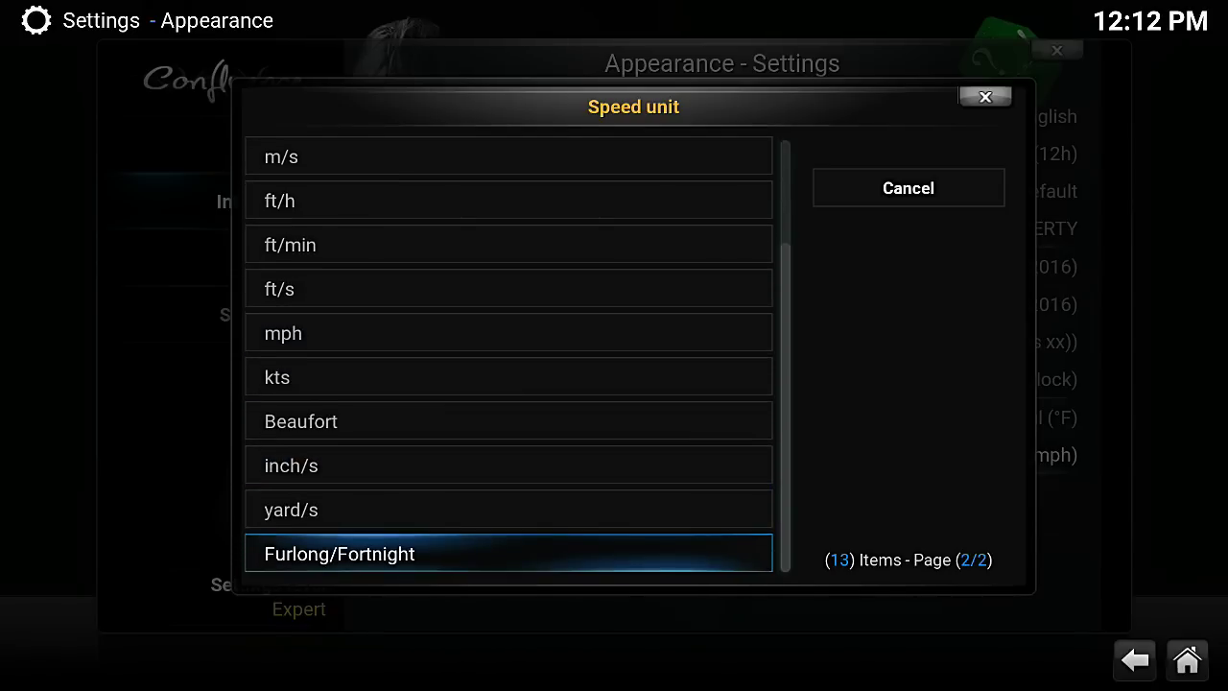
key("Down")
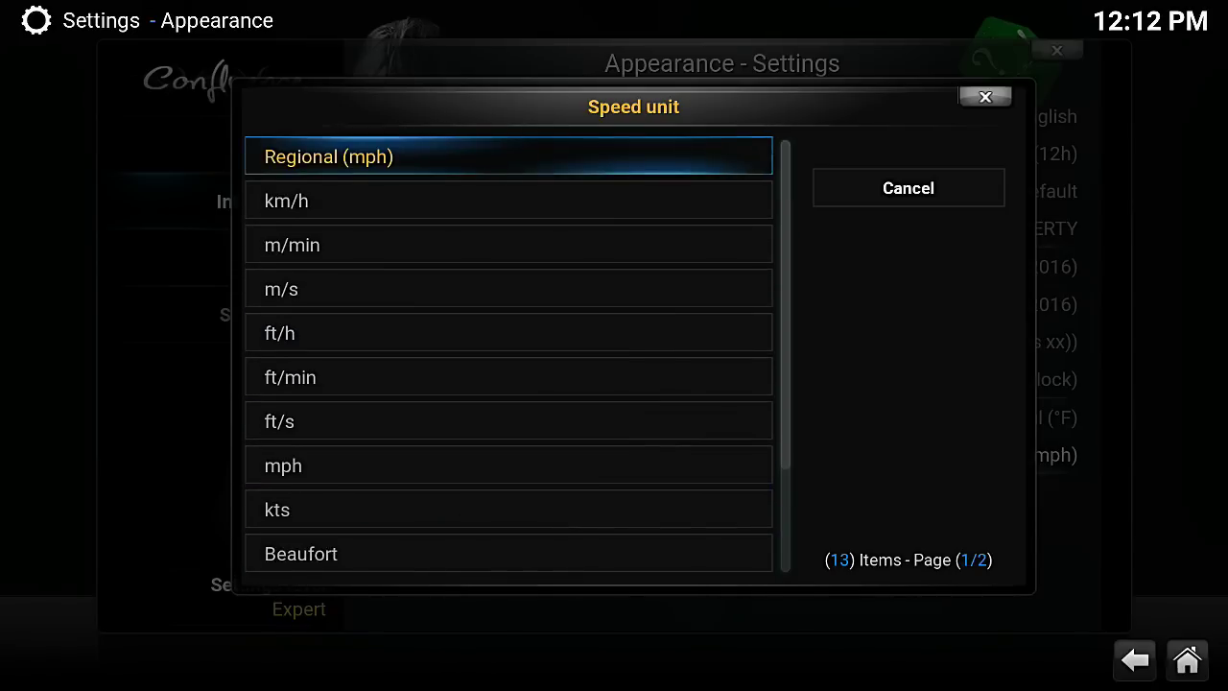